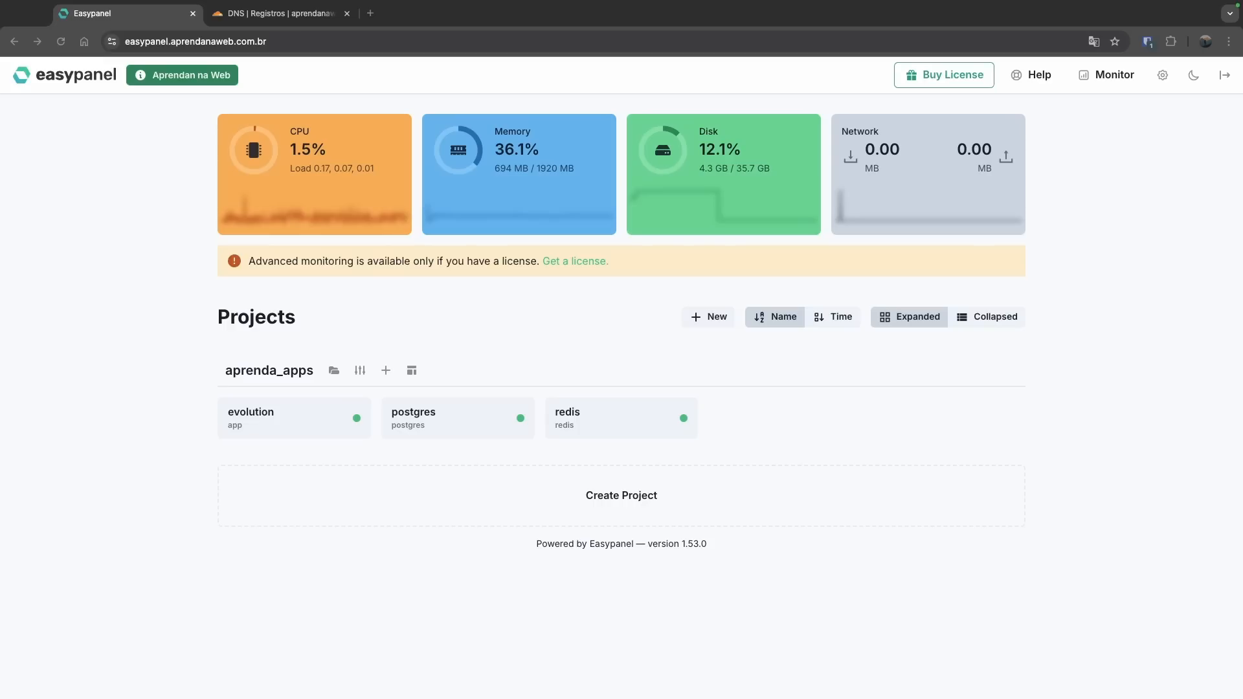
# Open the evolution app's existing domain from its domain settings and view the API response with formatting enabled
pyautogui.click(300, 421)
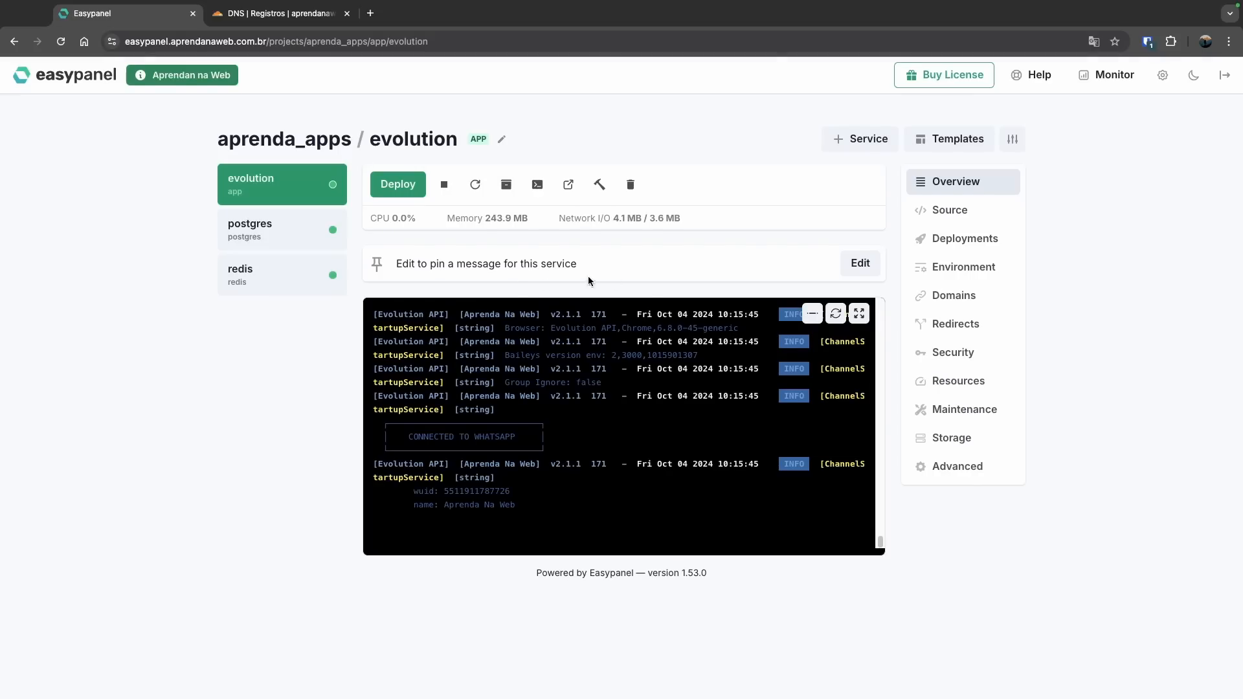
pyautogui.click(936, 296)
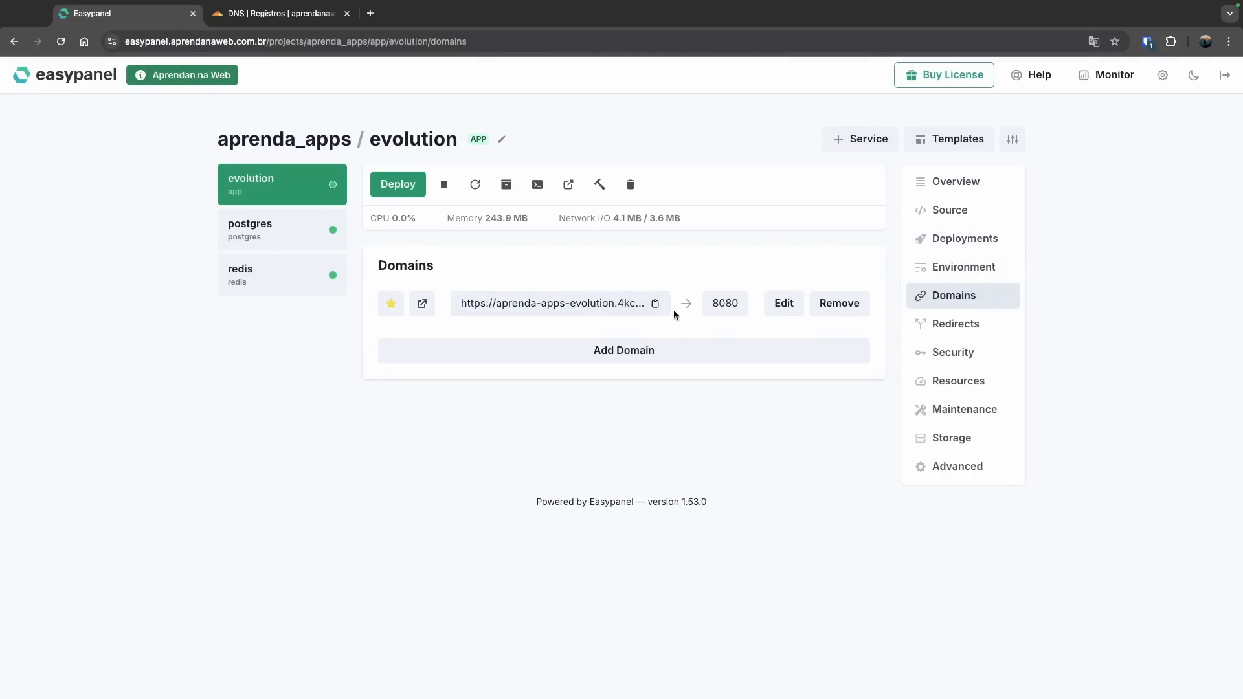
pyautogui.click(428, 305)
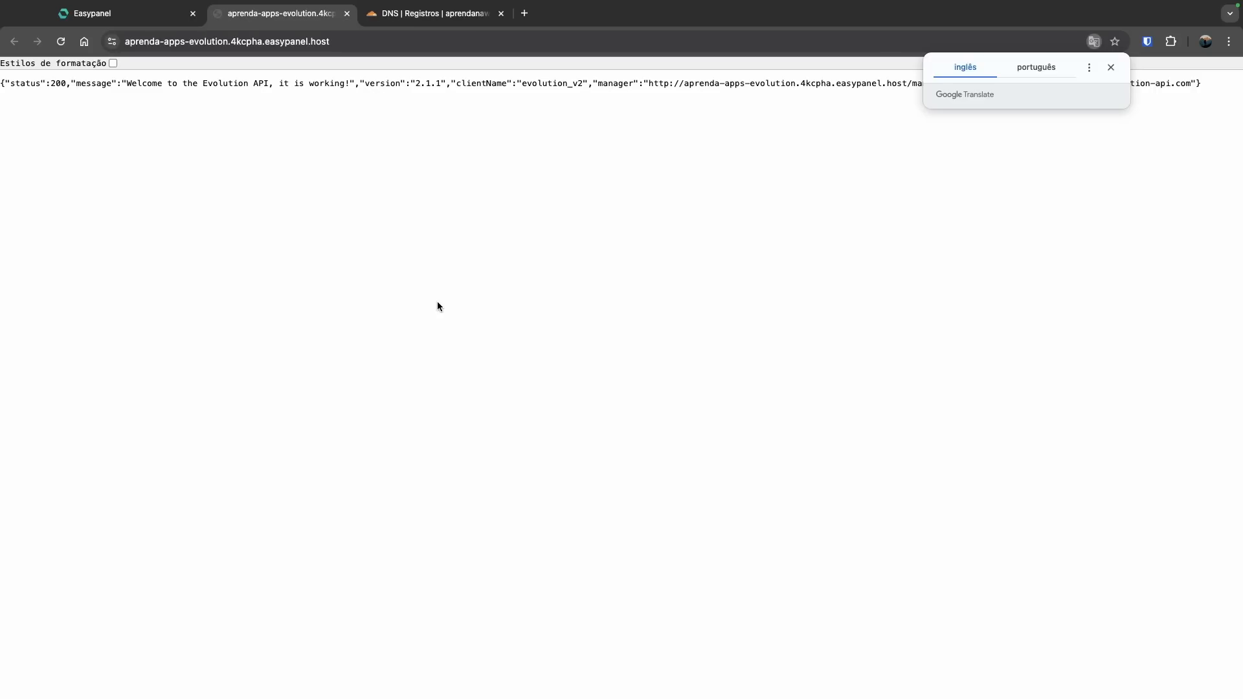
pyautogui.click(113, 63)
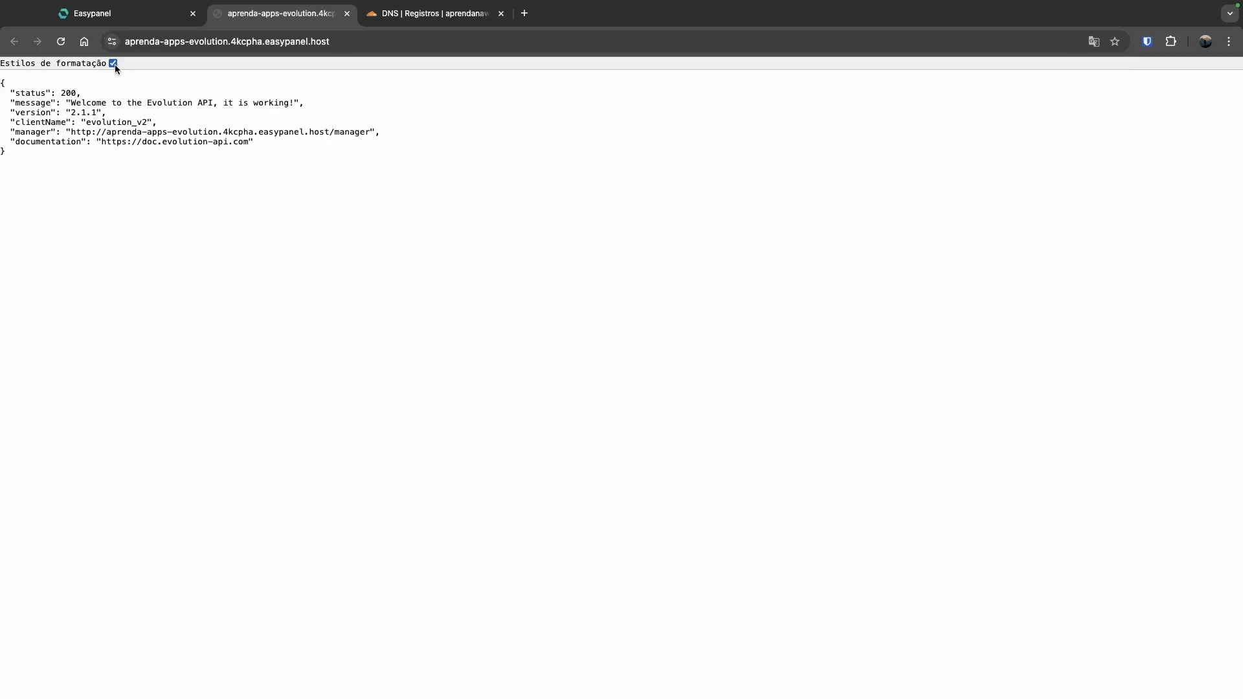
pyautogui.press('super+w')
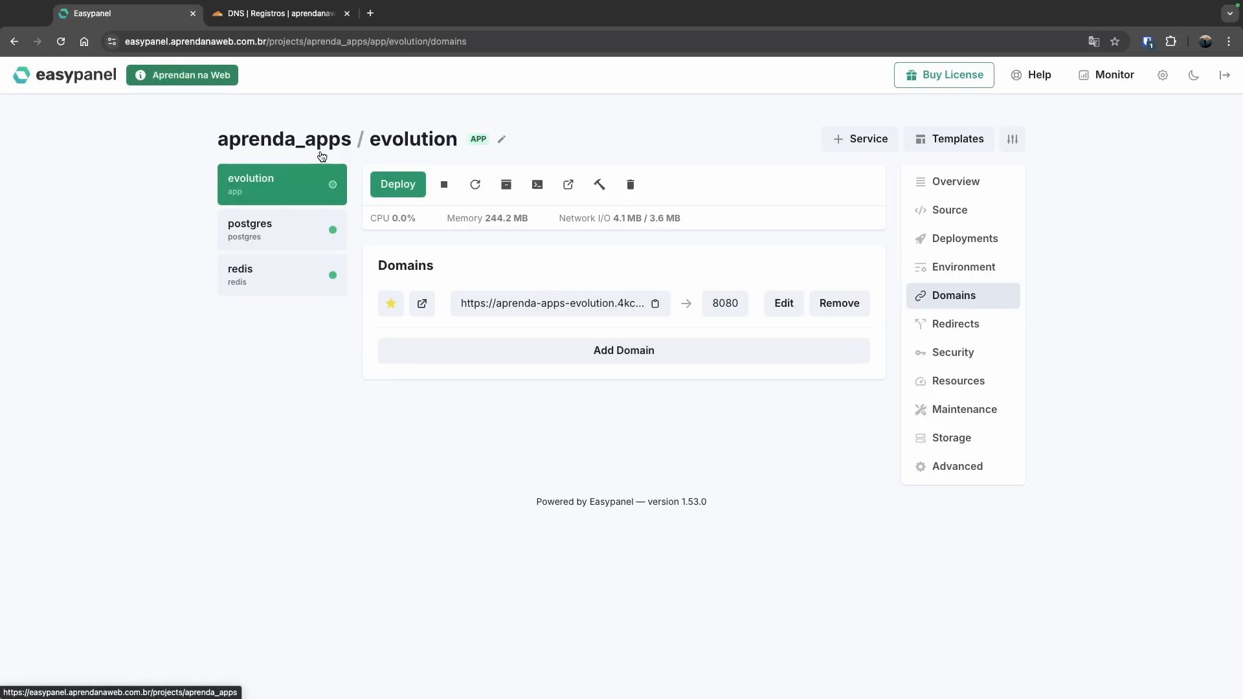
pyautogui.click(259, 224)
pyautogui.click(306, 183)
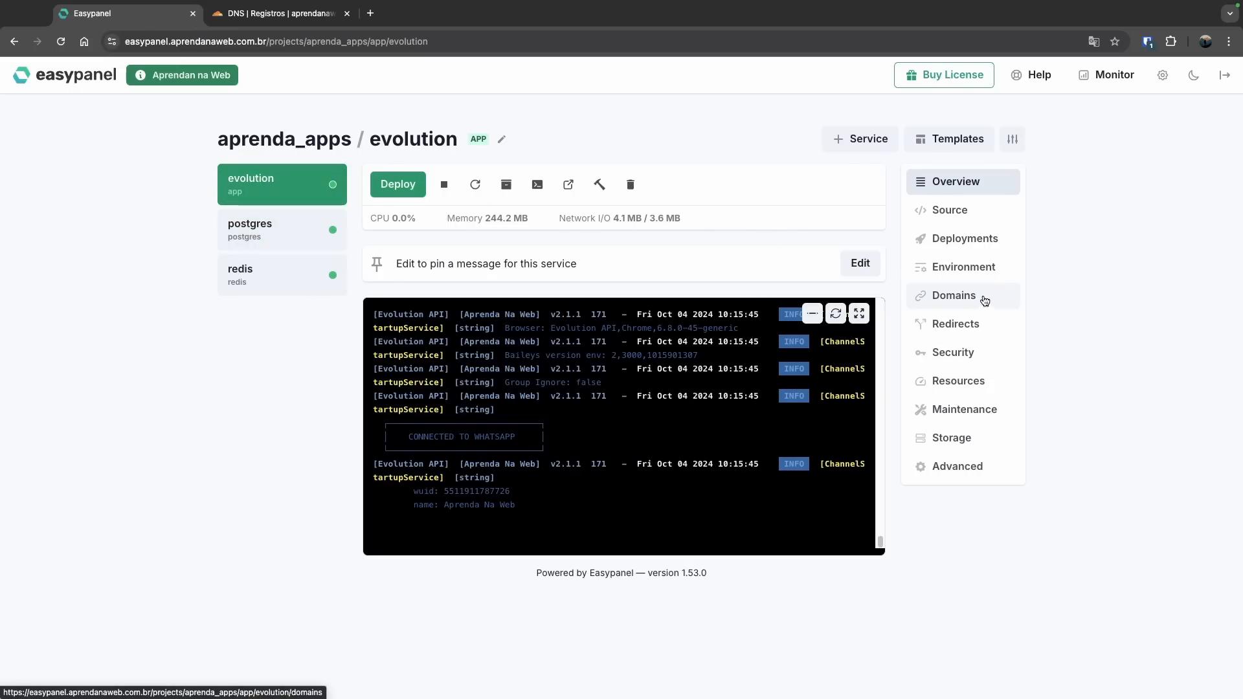
pyautogui.click(964, 297)
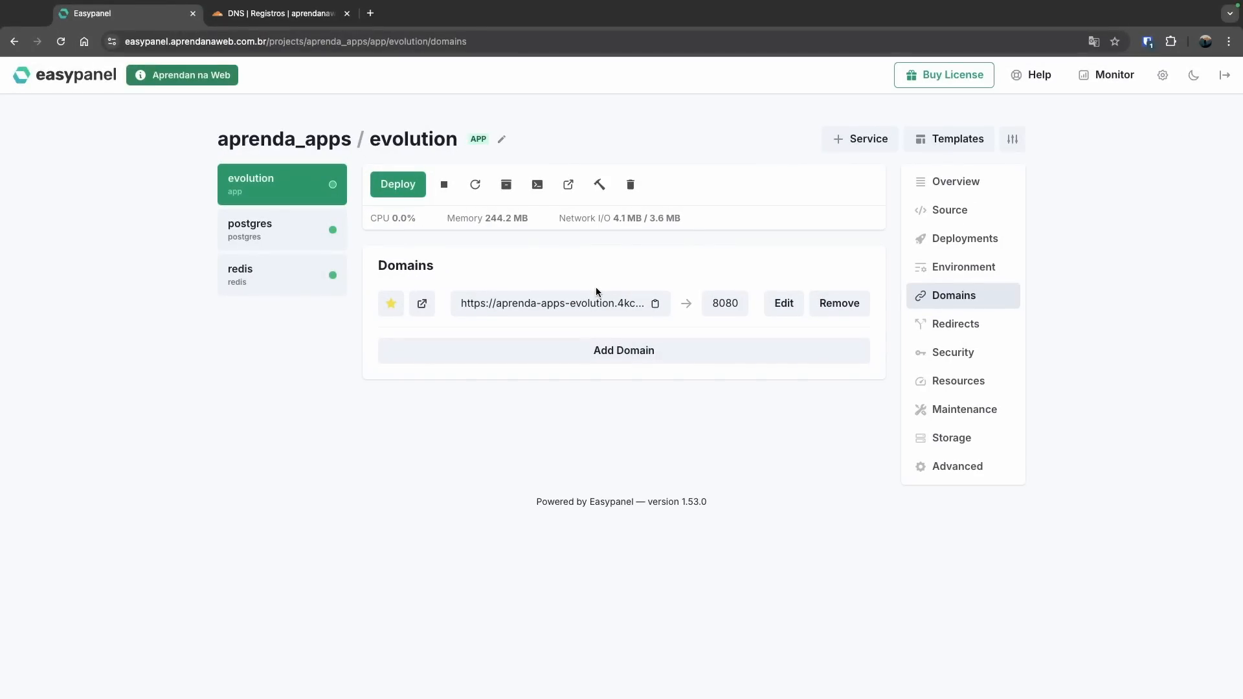
# In Cloudflare's DNS records for aprendanaweb.com.br, start a new A record named evo
pyautogui.click(275, 23)
pyautogui.scroll(-3, 578, 268)
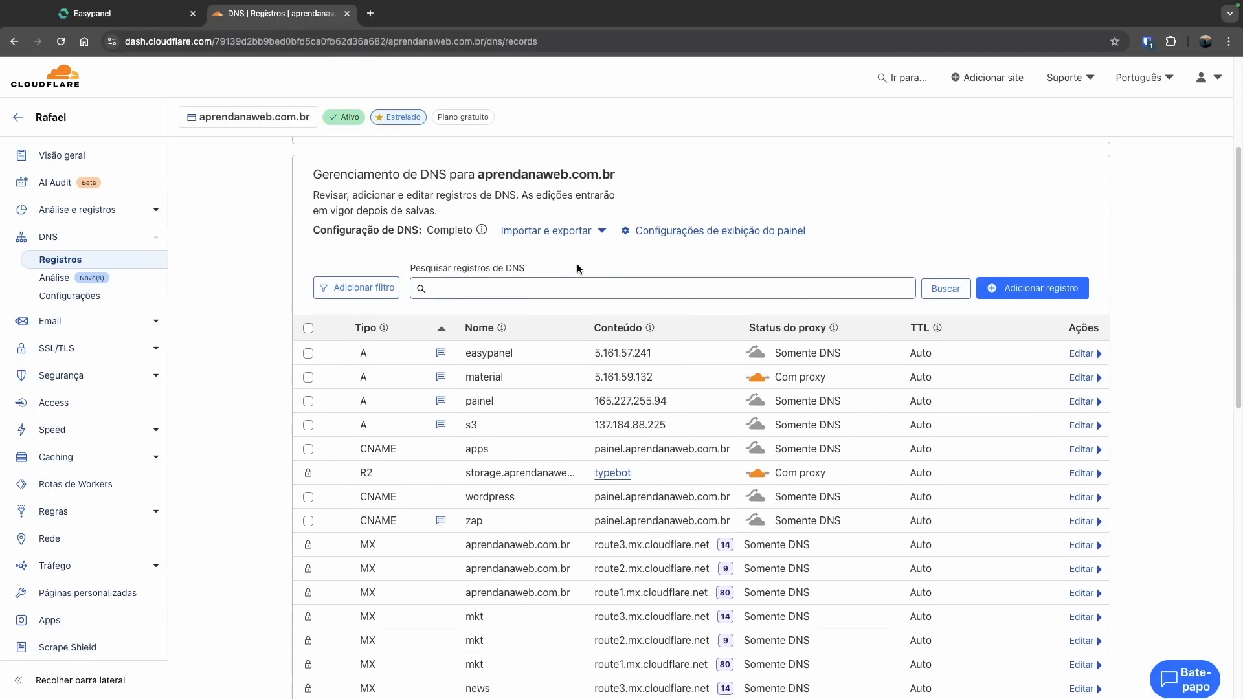
pyautogui.click(1013, 288)
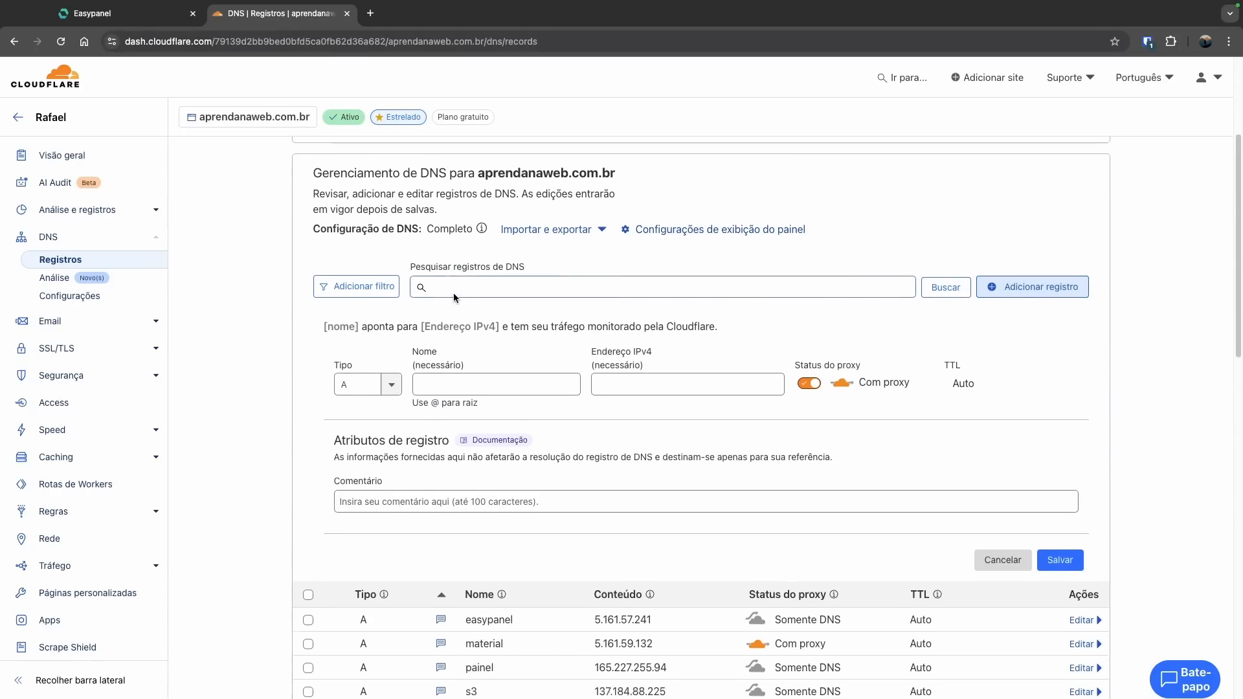
pyautogui.scroll(-3, 453, 293)
pyautogui.scroll(1, 421, 272)
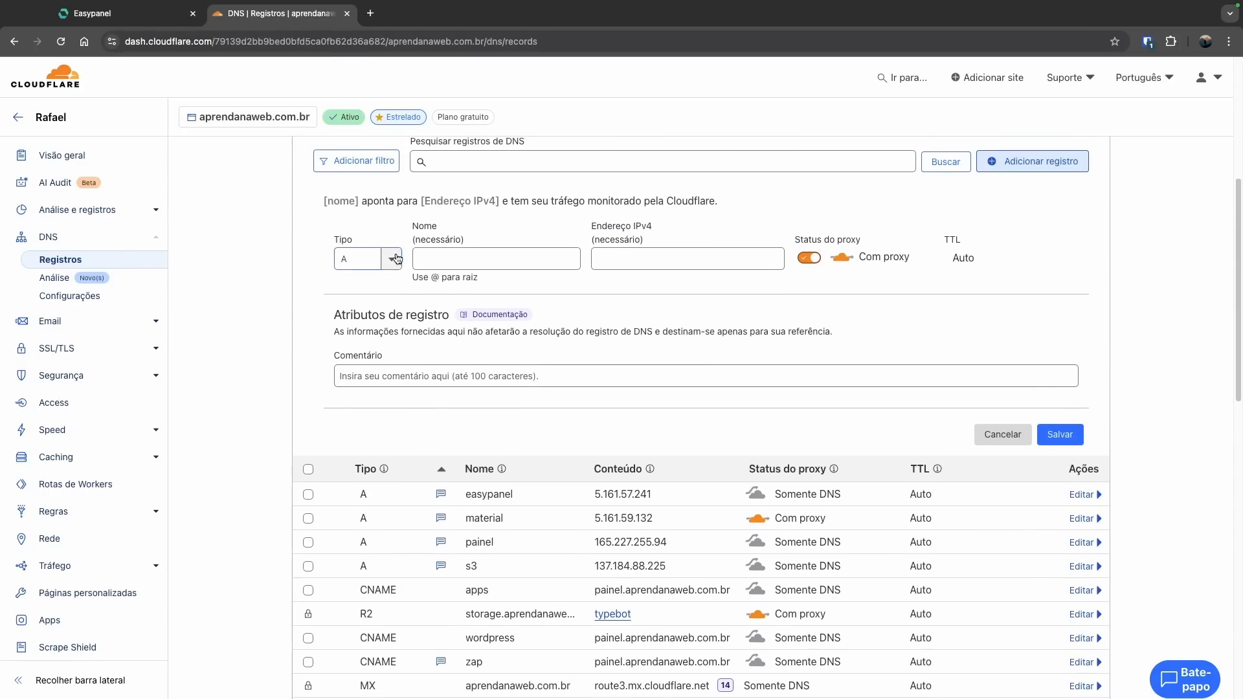
pyautogui.click(448, 261)
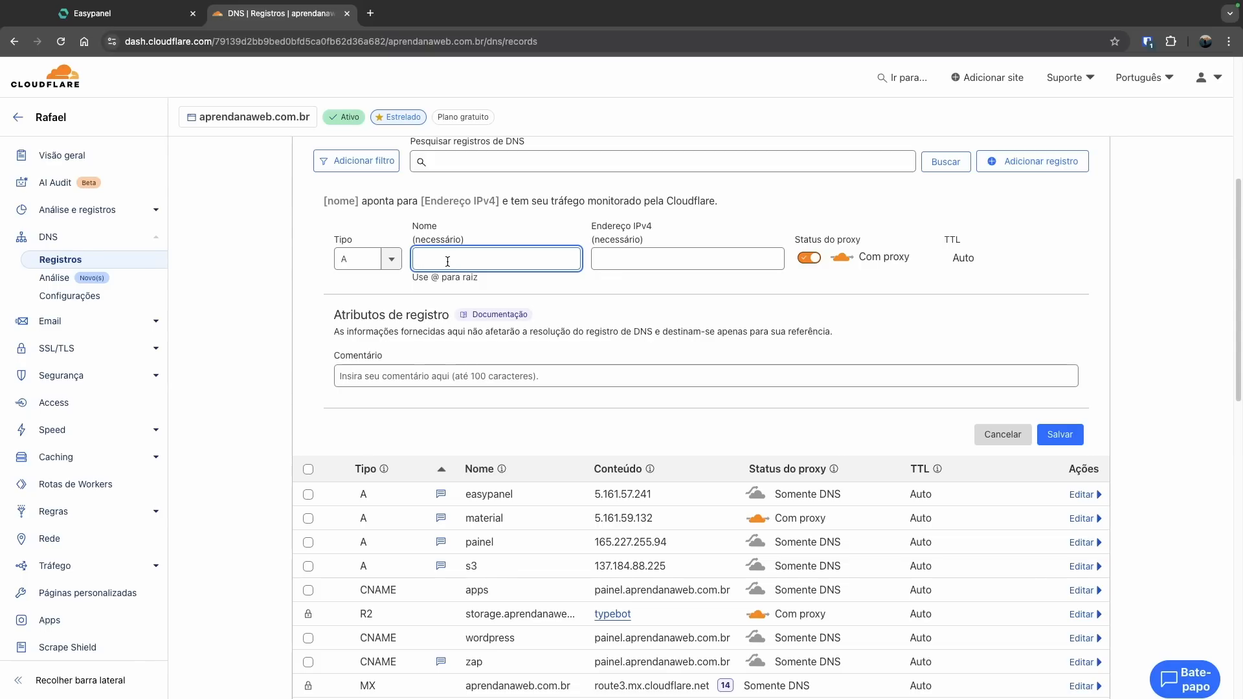
pyautogui.write('evo')
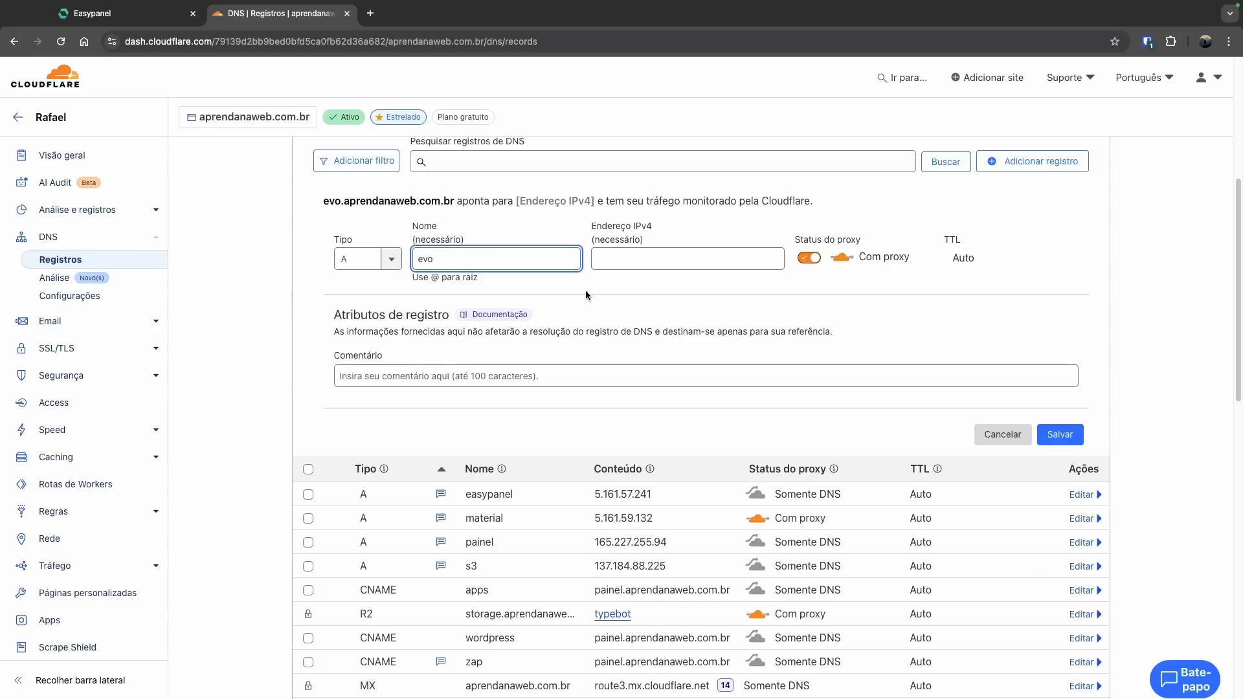
# Point the evo record to the easypanel record's IPv4 address 5.161.57.241 and turn its proxy off
pyautogui.doubleClick(615, 494)
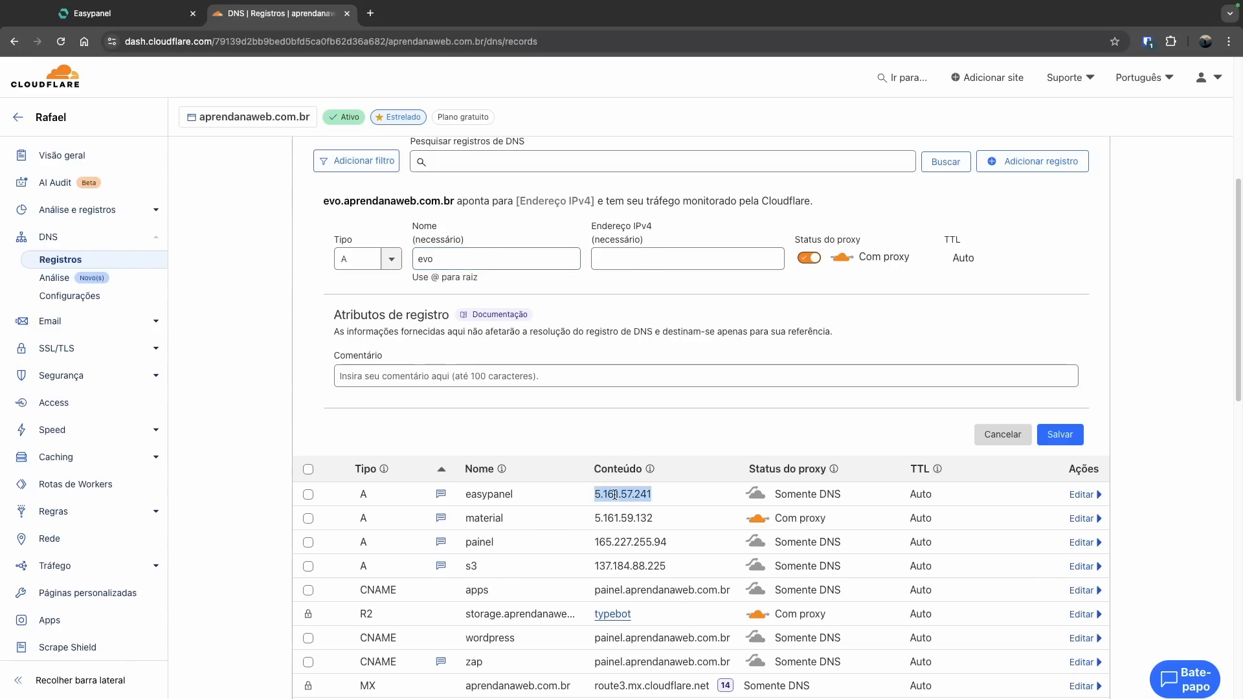
pyautogui.click(653, 260)
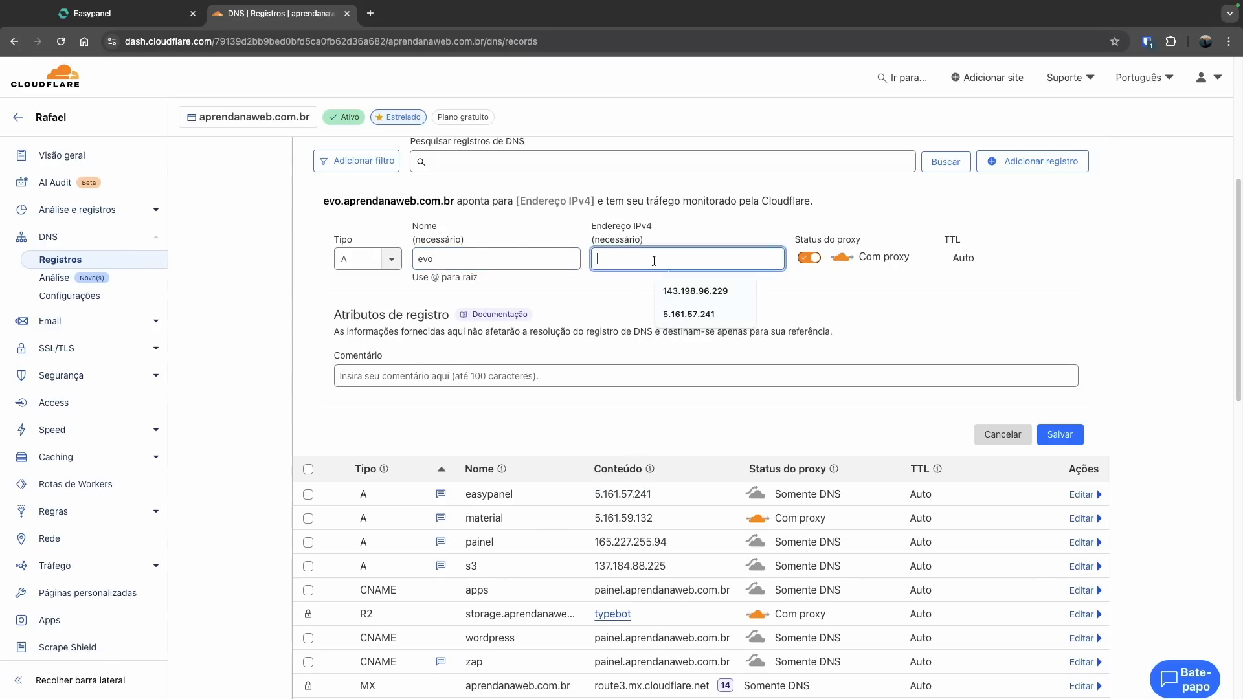
pyautogui.click(689, 314)
pyautogui.click(808, 258)
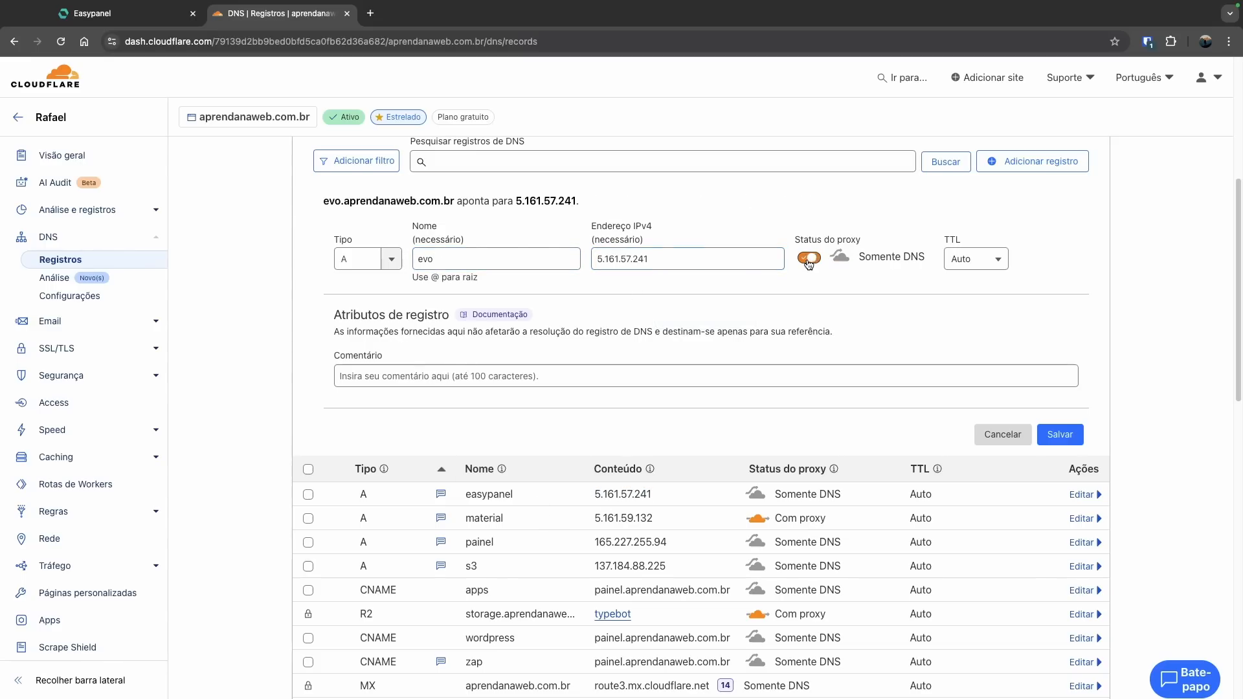
# Add the comment Deletar to the evo record and save it
pyautogui.click(558, 376)
pyautogui.click(490, 407)
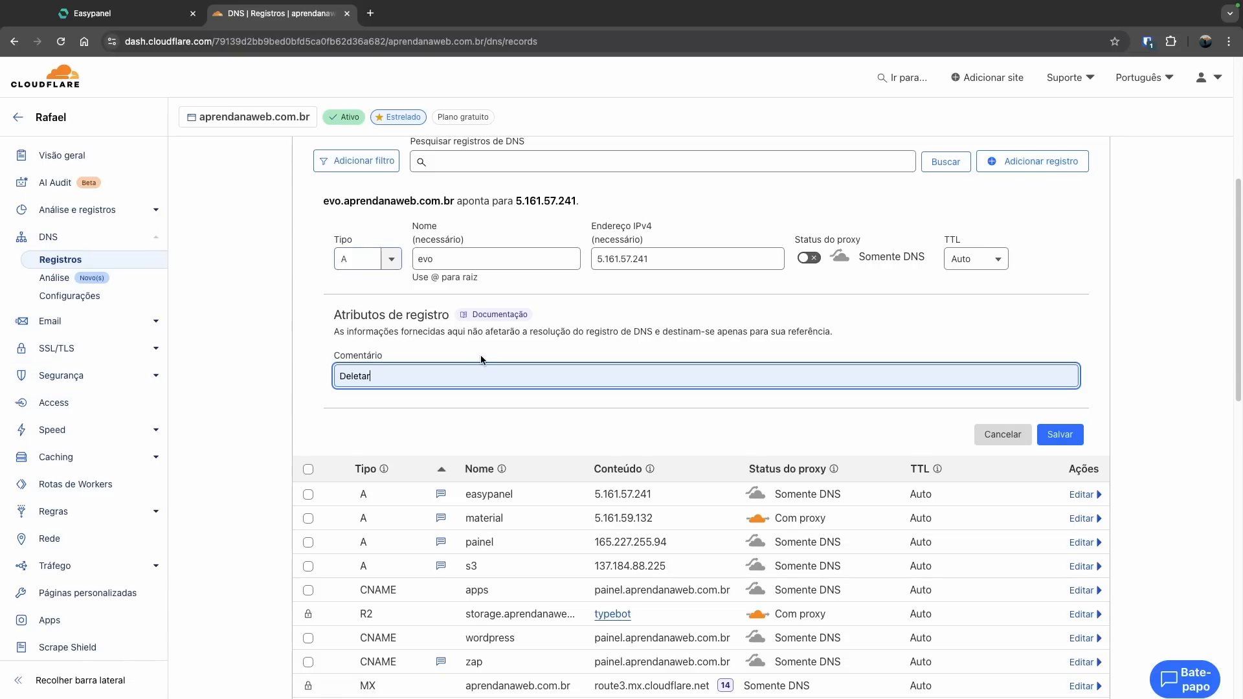
pyautogui.click(1060, 435)
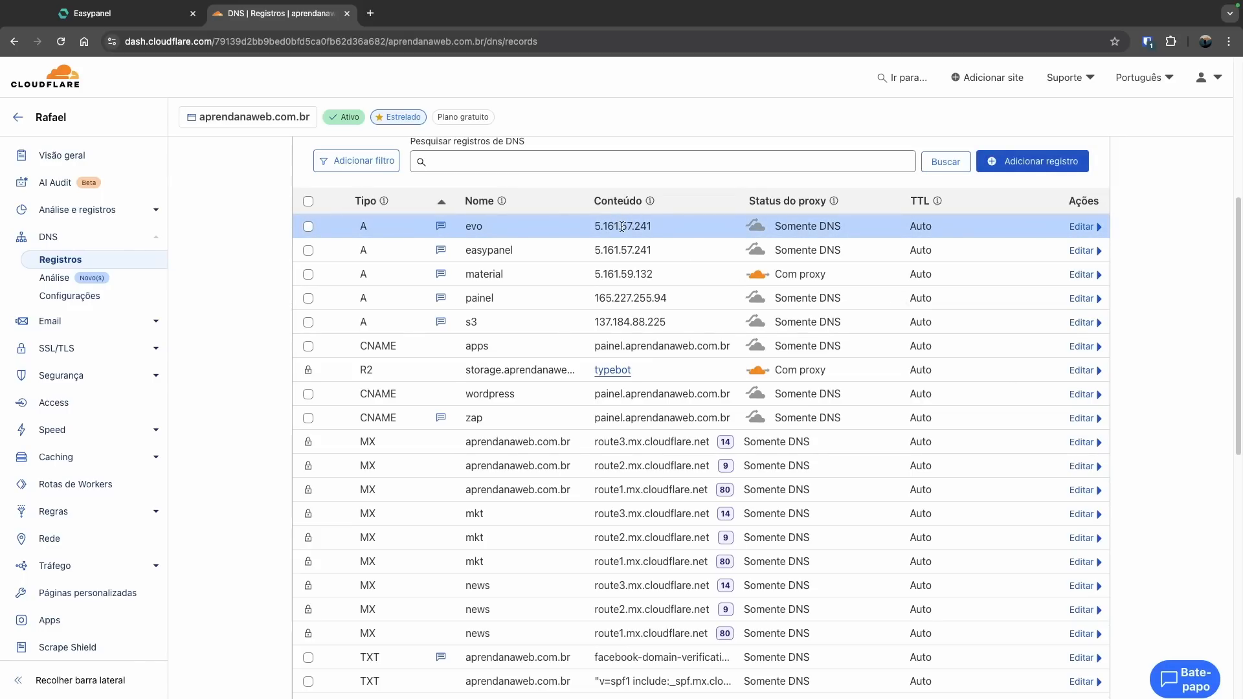
# Check the new evo record's type and IP address, and return to the evolution app's domains in Easypanel
pyautogui.doubleClick(622, 225)
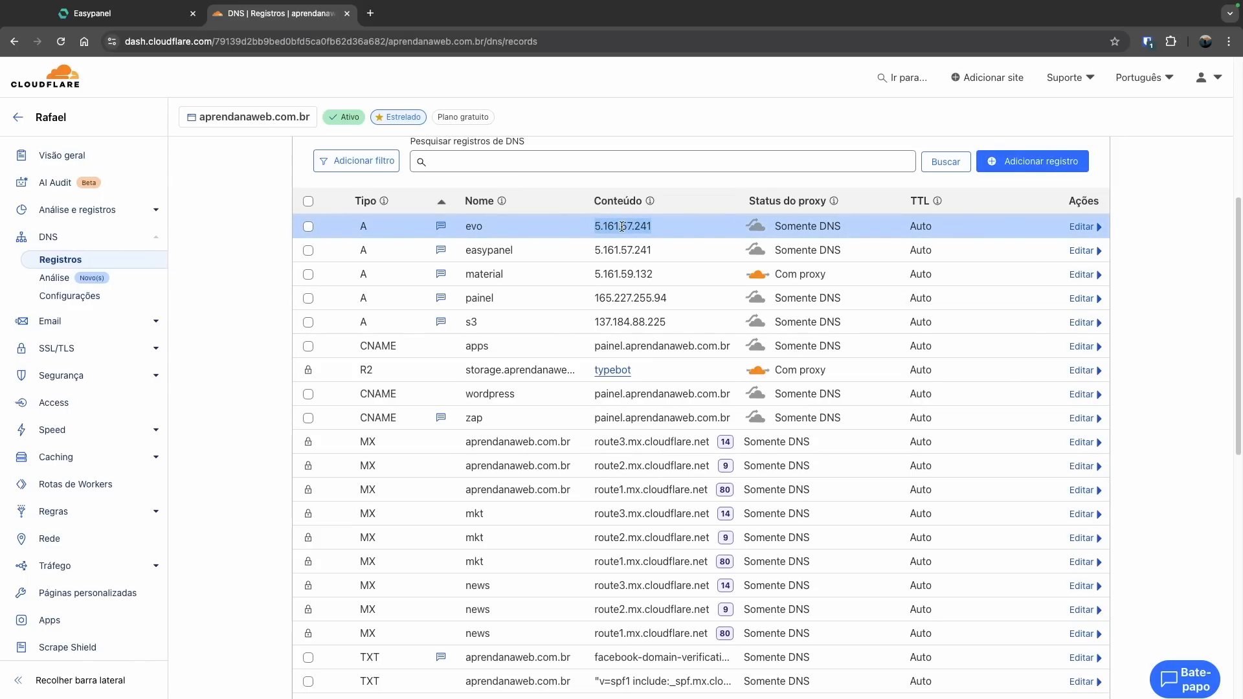
pyautogui.click(365, 227)
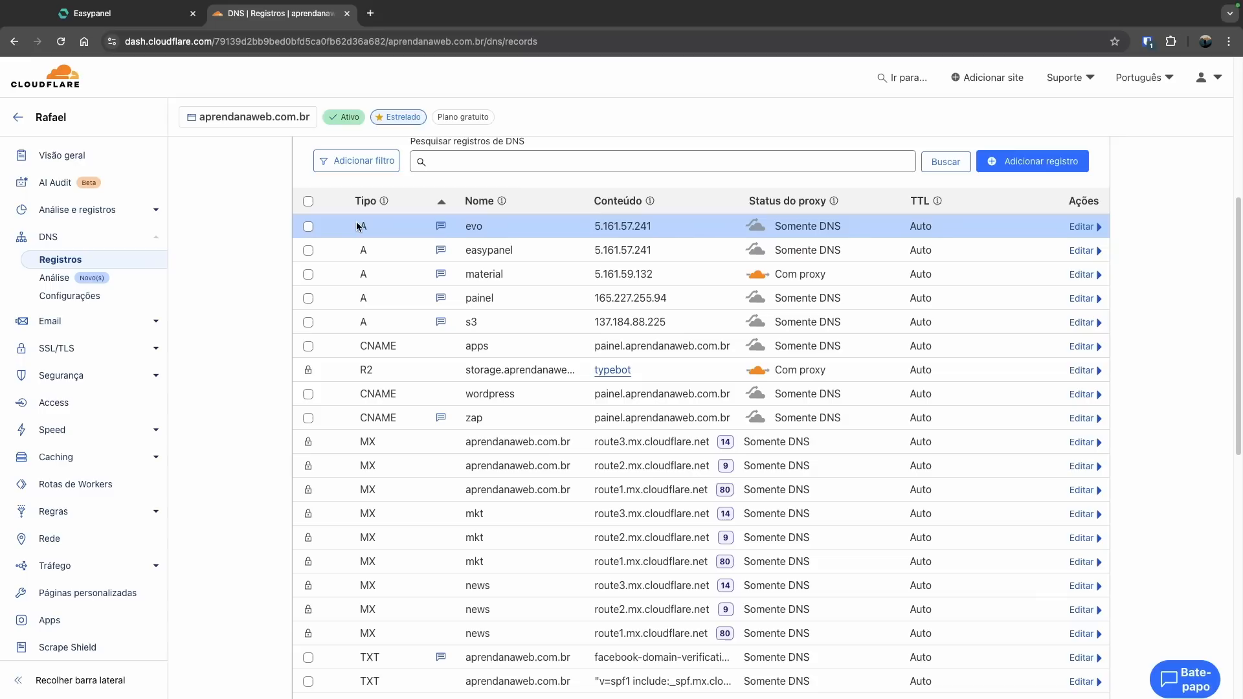
pyautogui.doubleClick(634, 228)
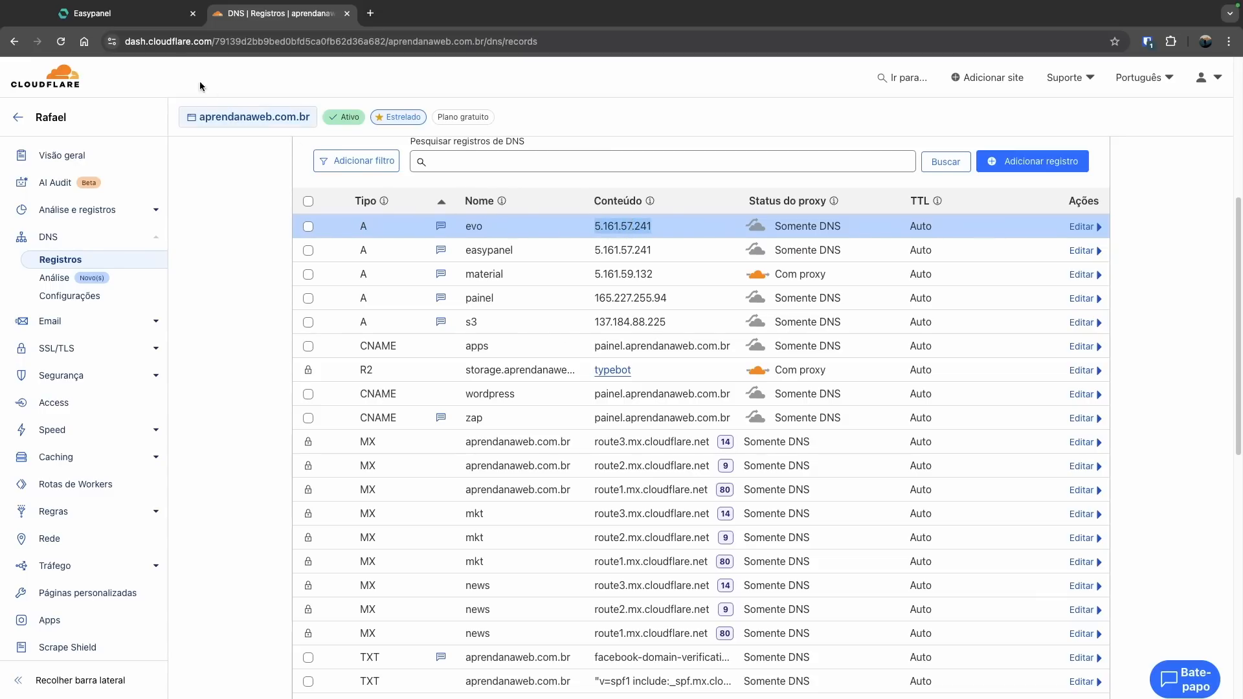
pyautogui.click(161, 14)
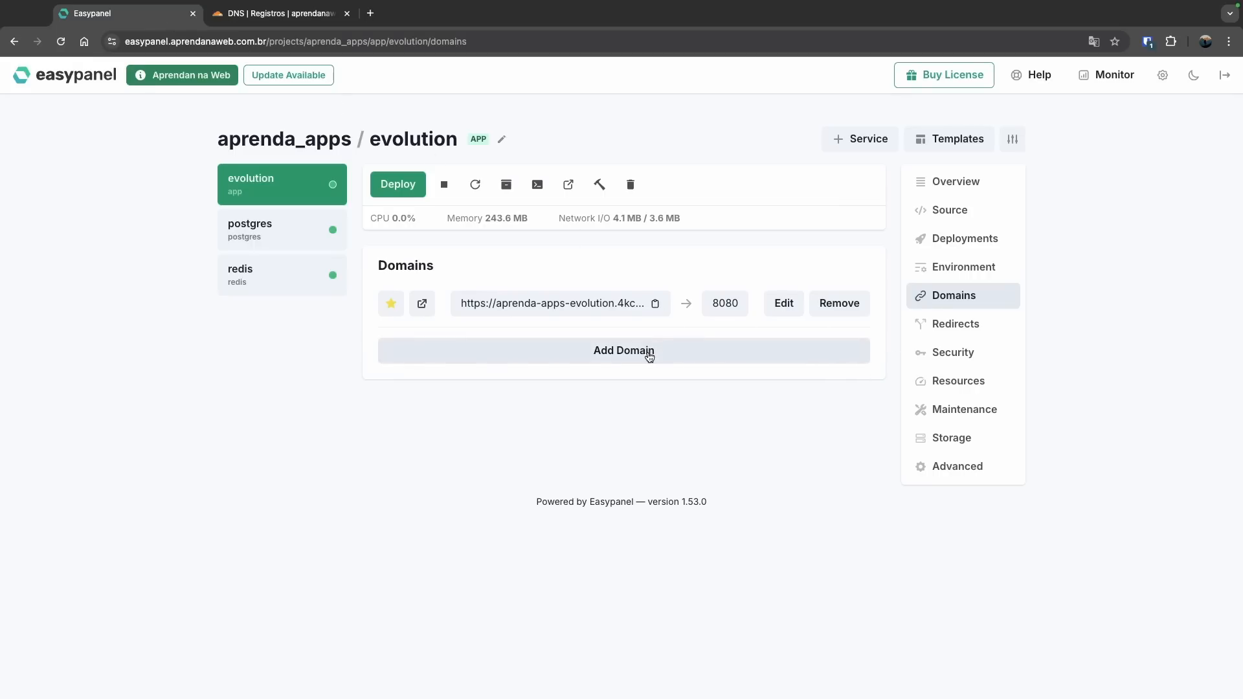
pyautogui.click(647, 352)
pyautogui.click(529, 187)
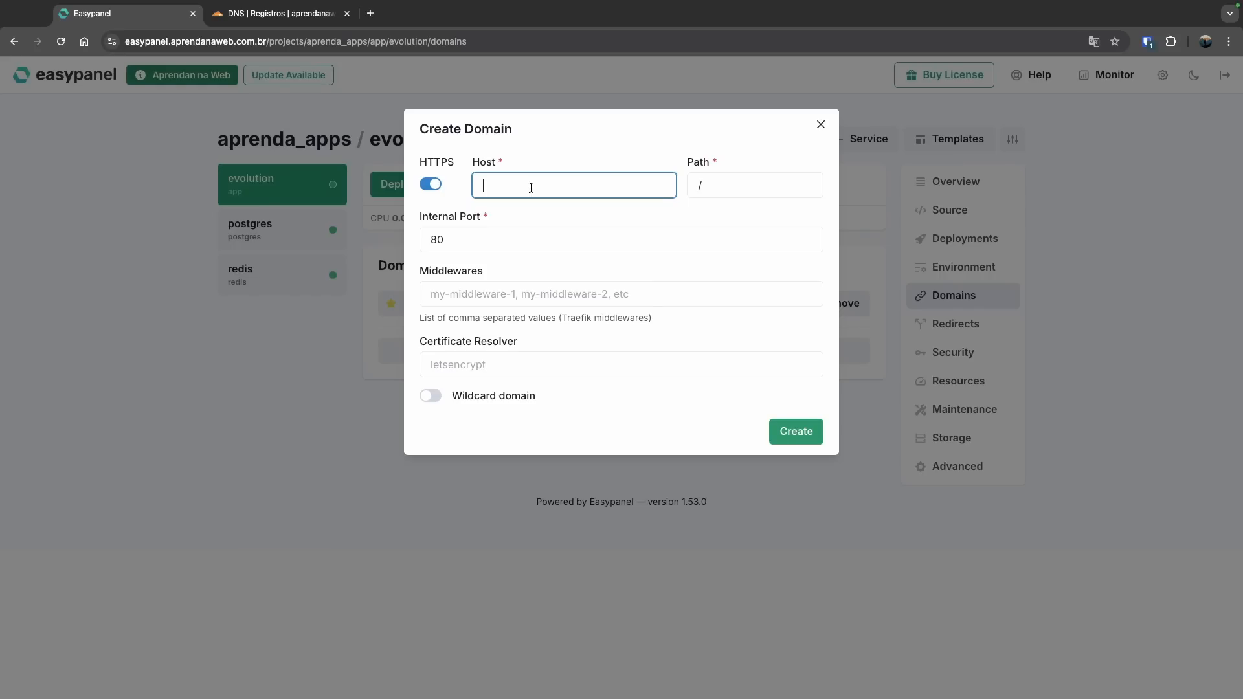
pyautogui.click(820, 124)
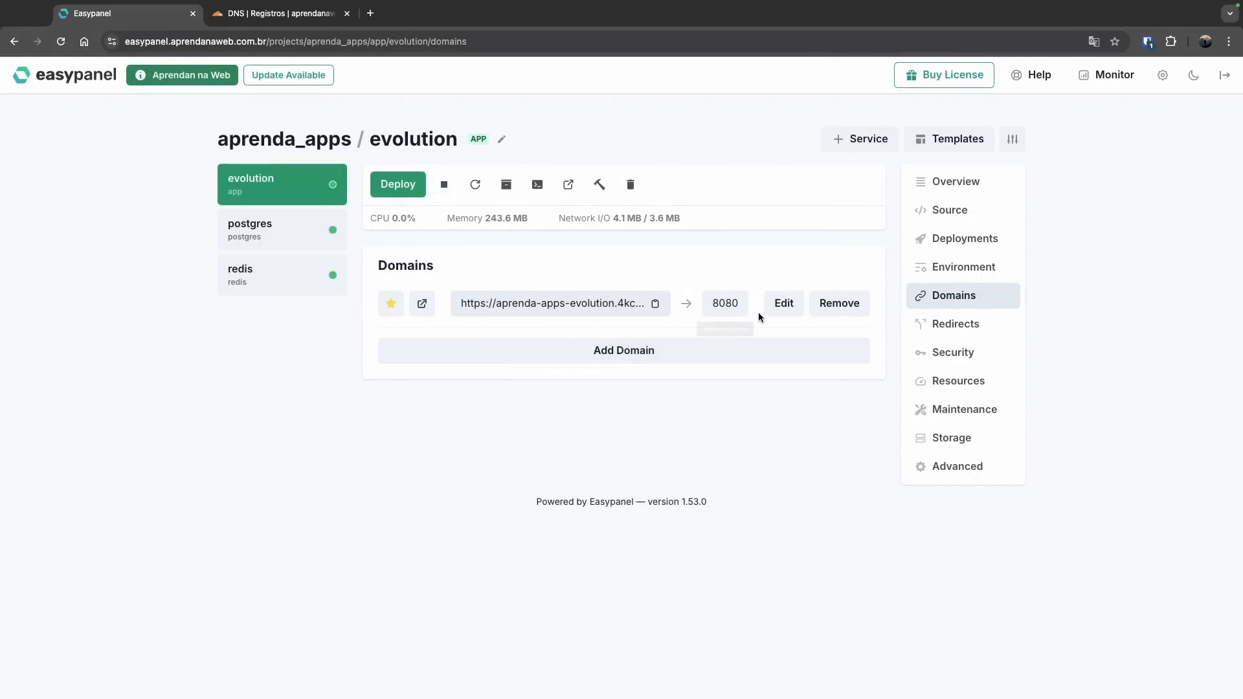
pyautogui.click(781, 307)
pyautogui.click(535, 187)
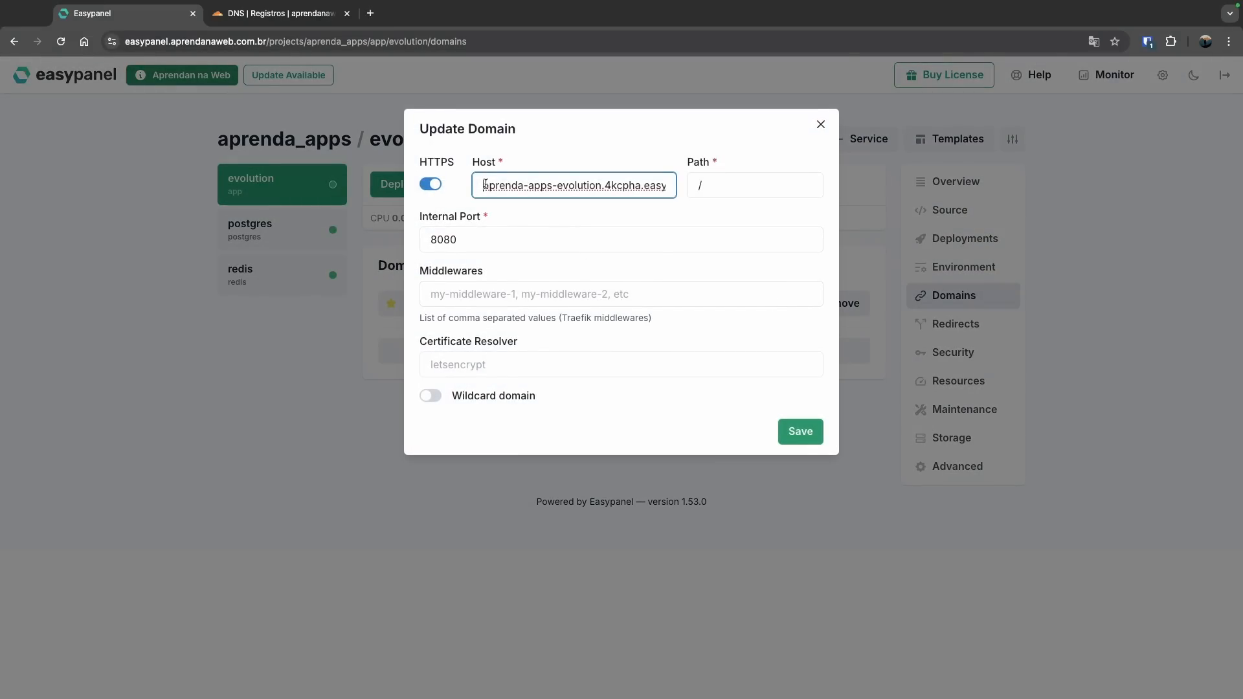
pyautogui.moveTo(485, 186)
pyautogui.mouseDown()
pyautogui.moveTo(673, 186)
pyautogui.moveTo(471, 184)
pyautogui.mouseUp()
pyautogui.click(820, 124)
# Create the HTTPS domain evo.aprendanaweb.com.br for the evolution app with internal port 8080
pyautogui.click(606, 347)
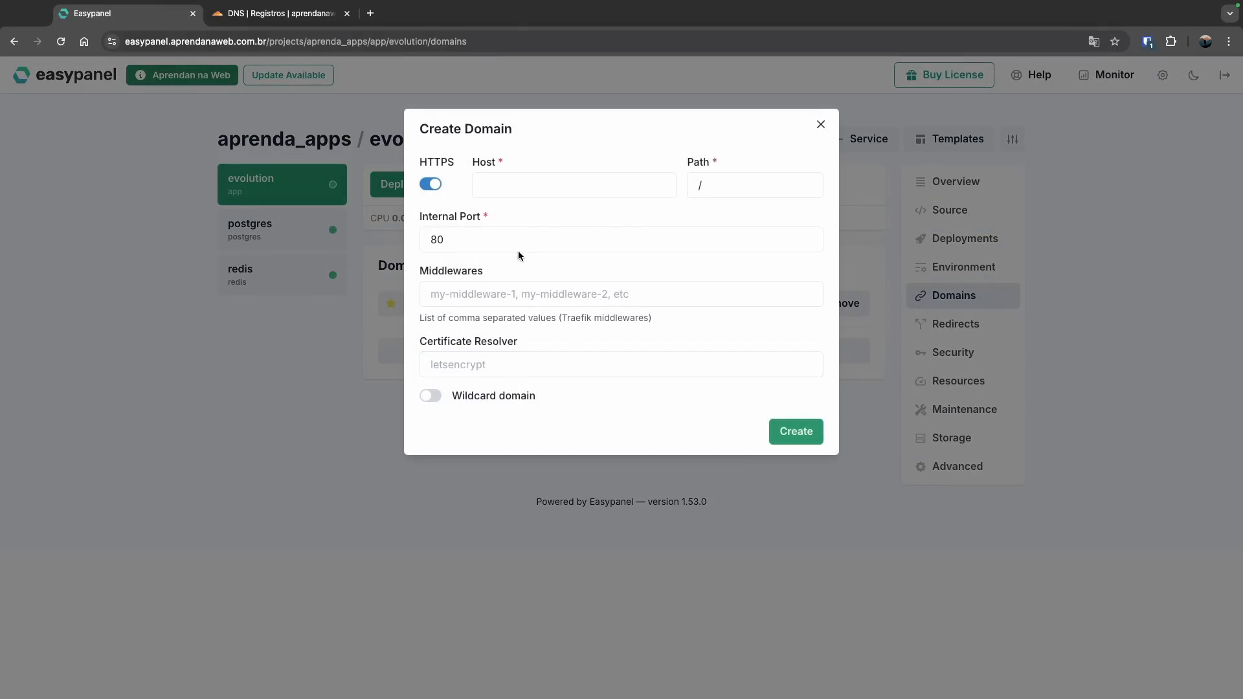
pyautogui.click(536, 188)
pyautogui.write('evo.')
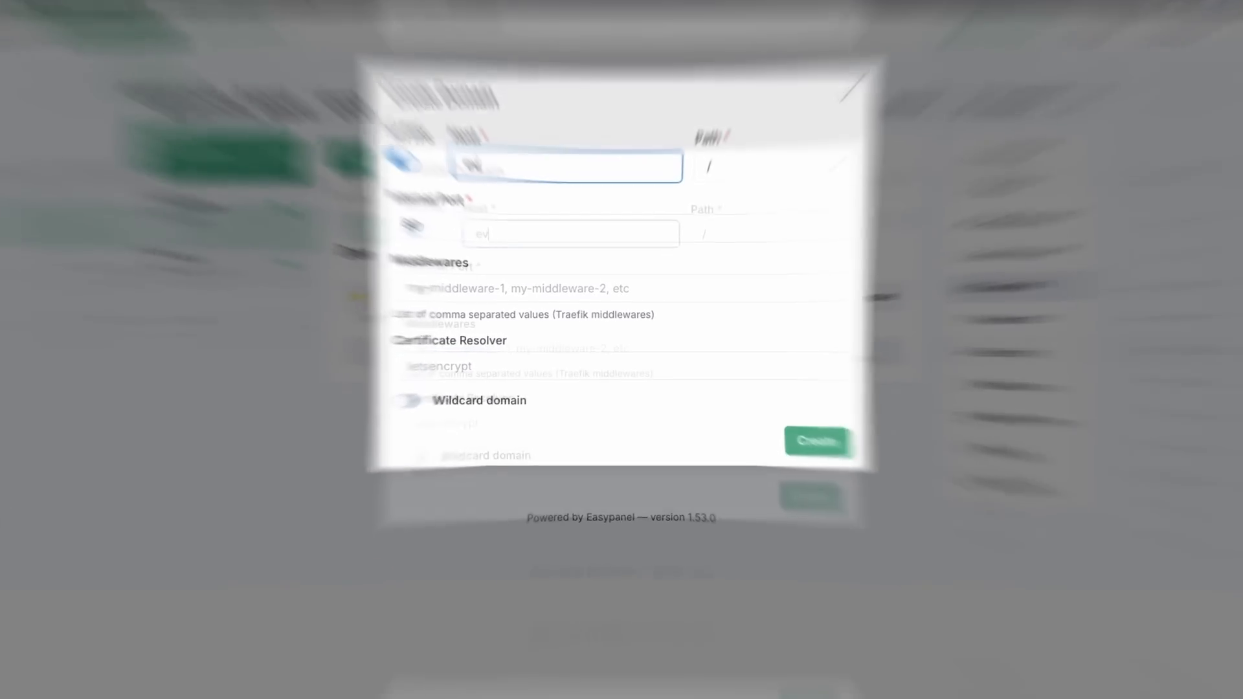
pyautogui.write('aprend')
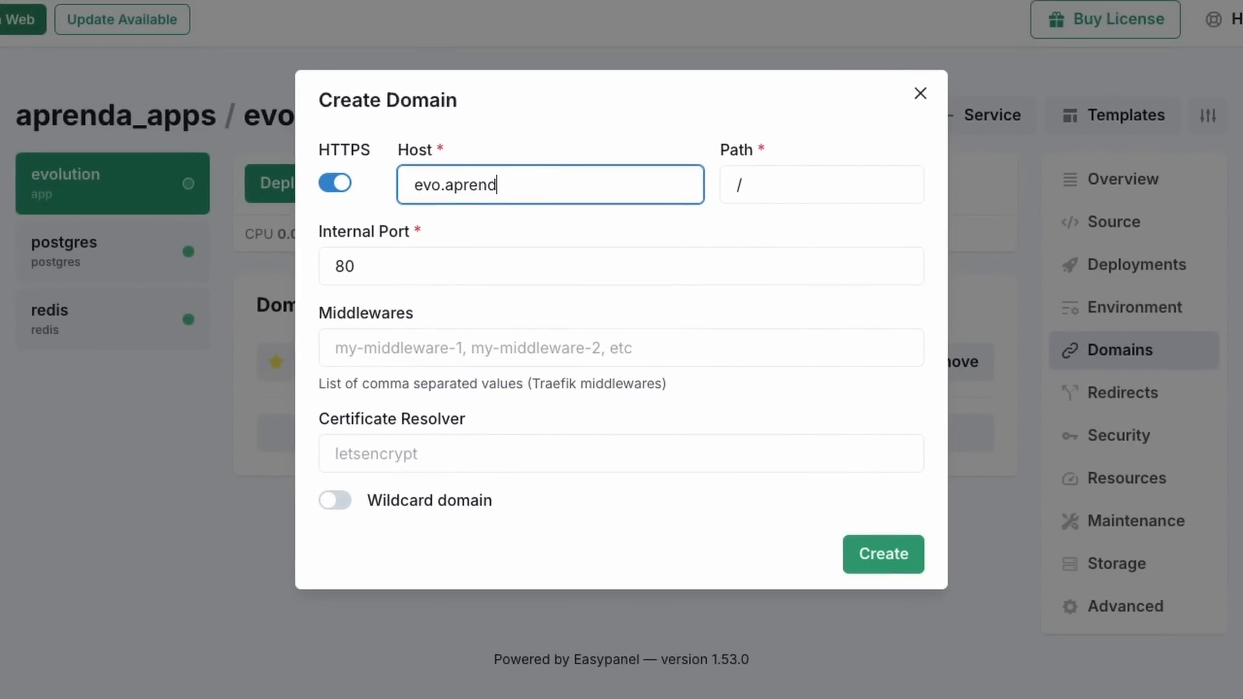
pyautogui.write('anaweb.com.br')
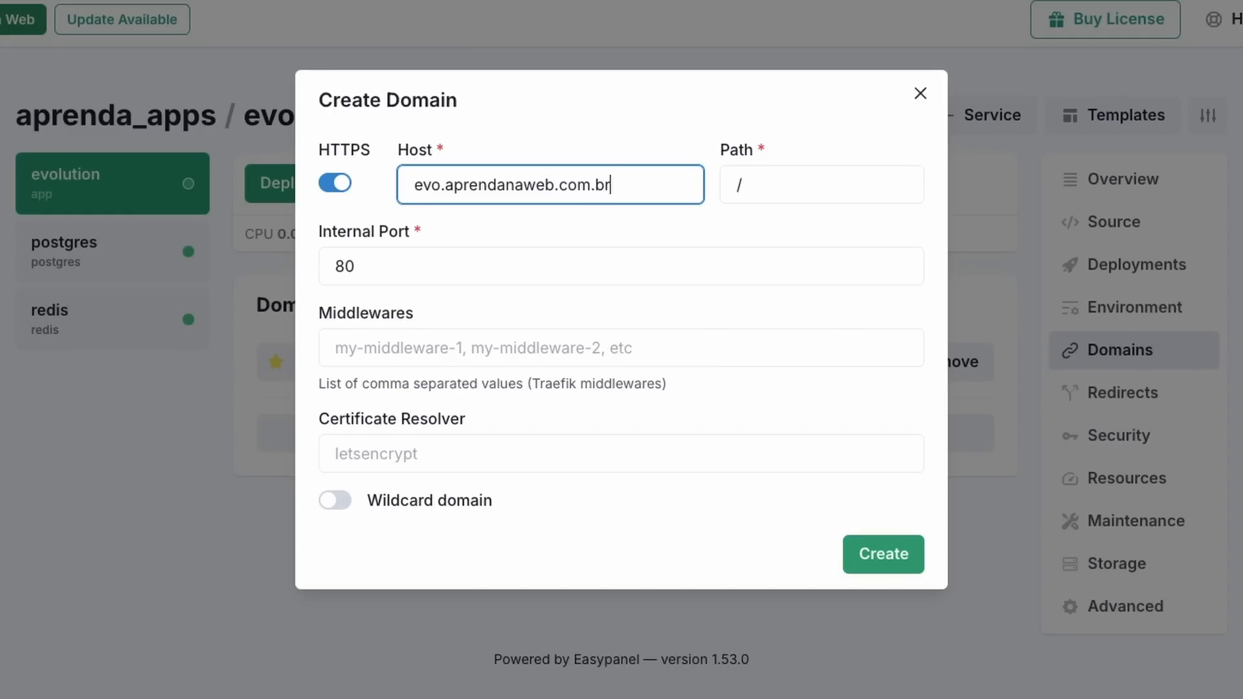
pyautogui.click(369, 265)
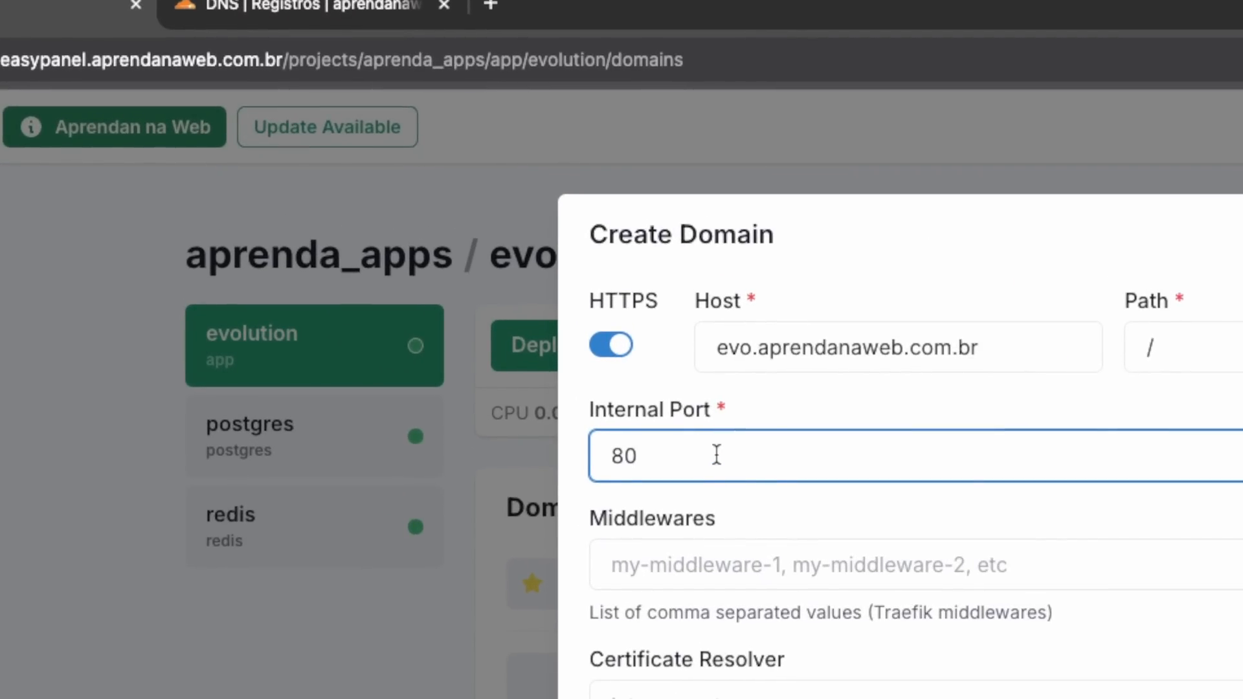
pyautogui.write('80')
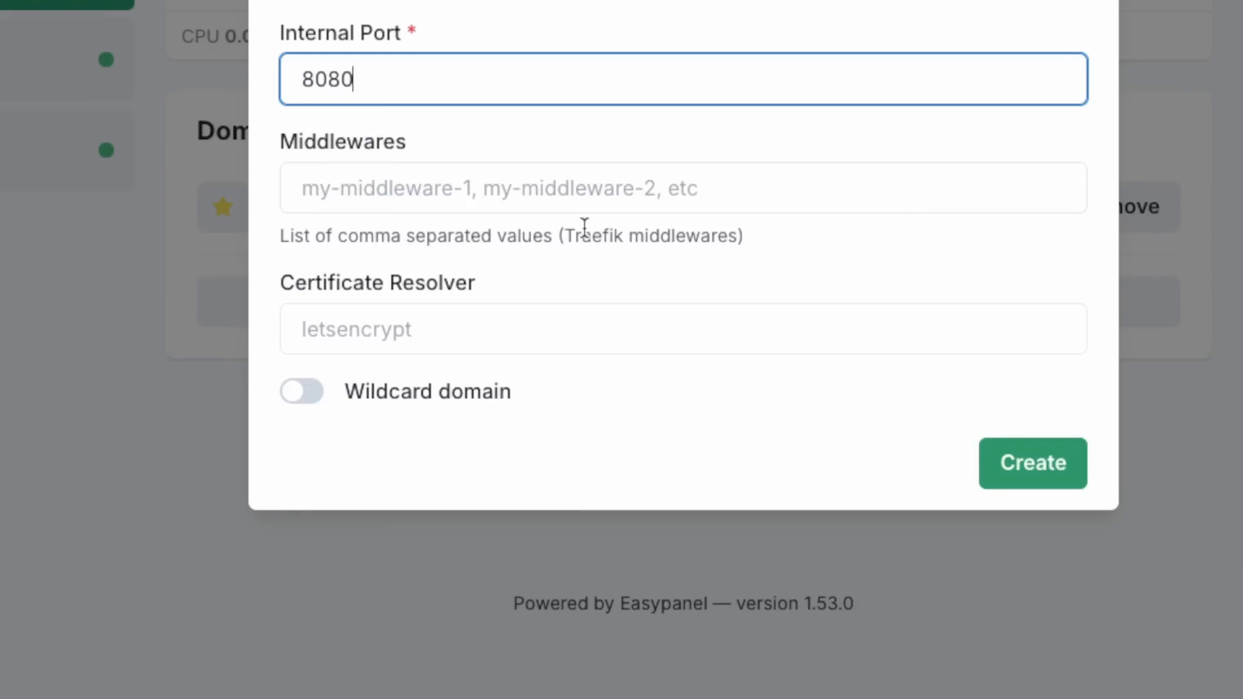
pyautogui.moveTo(565, 235); pyautogui.dragTo(627, 234)
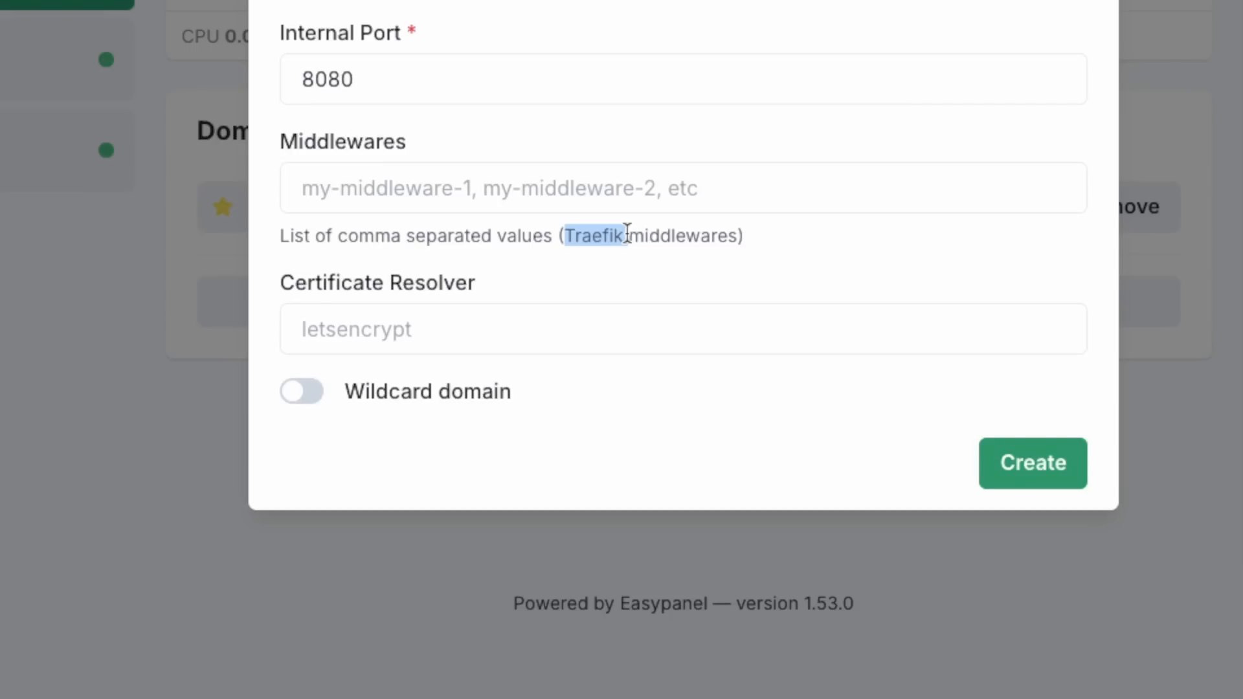
pyautogui.click(1016, 465)
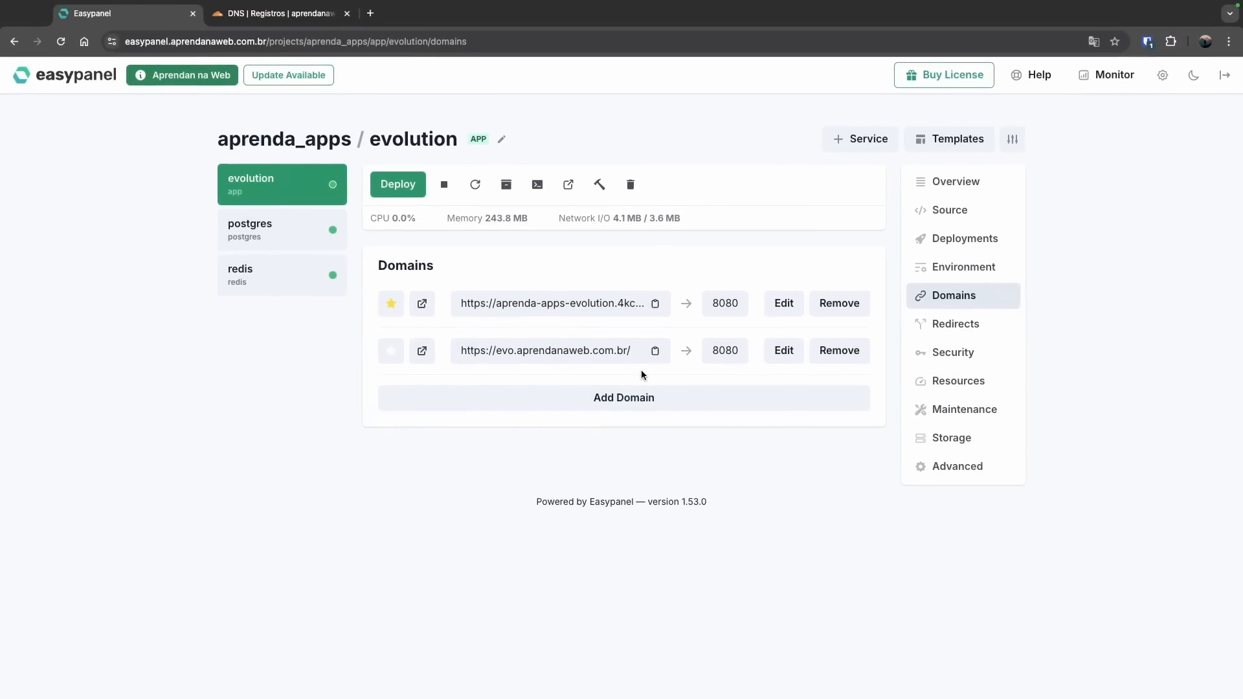
# Open evo.aprendanaweb.com.br from the evolution app's domains and go to the manager address given in its response
pyautogui.click(422, 352)
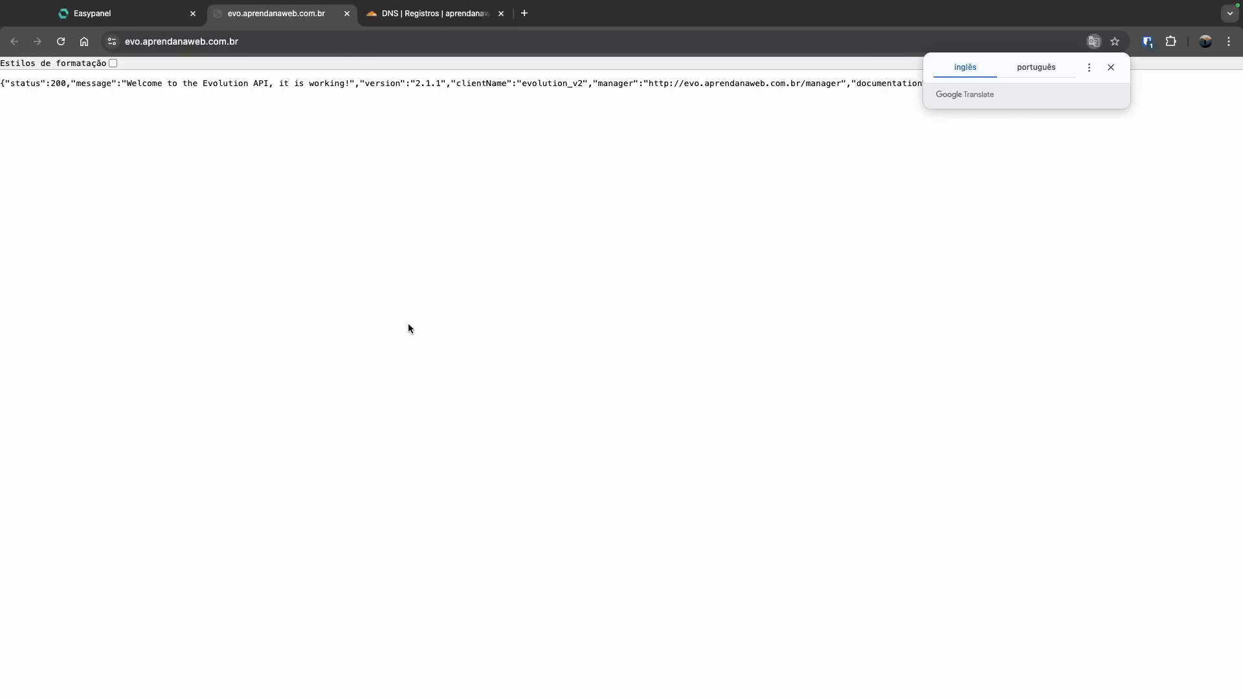
pyautogui.click(679, 95)
pyautogui.moveTo(649, 80); pyautogui.dragTo(837, 81)
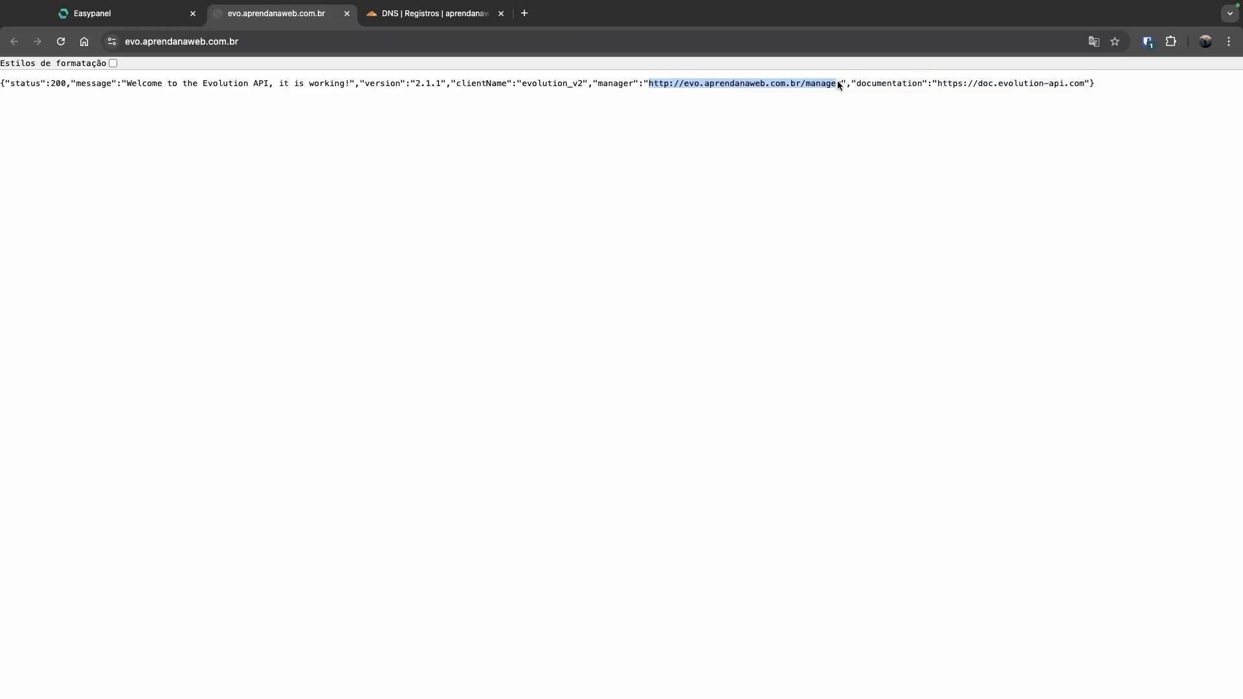
pyautogui.rightClick(837, 80)
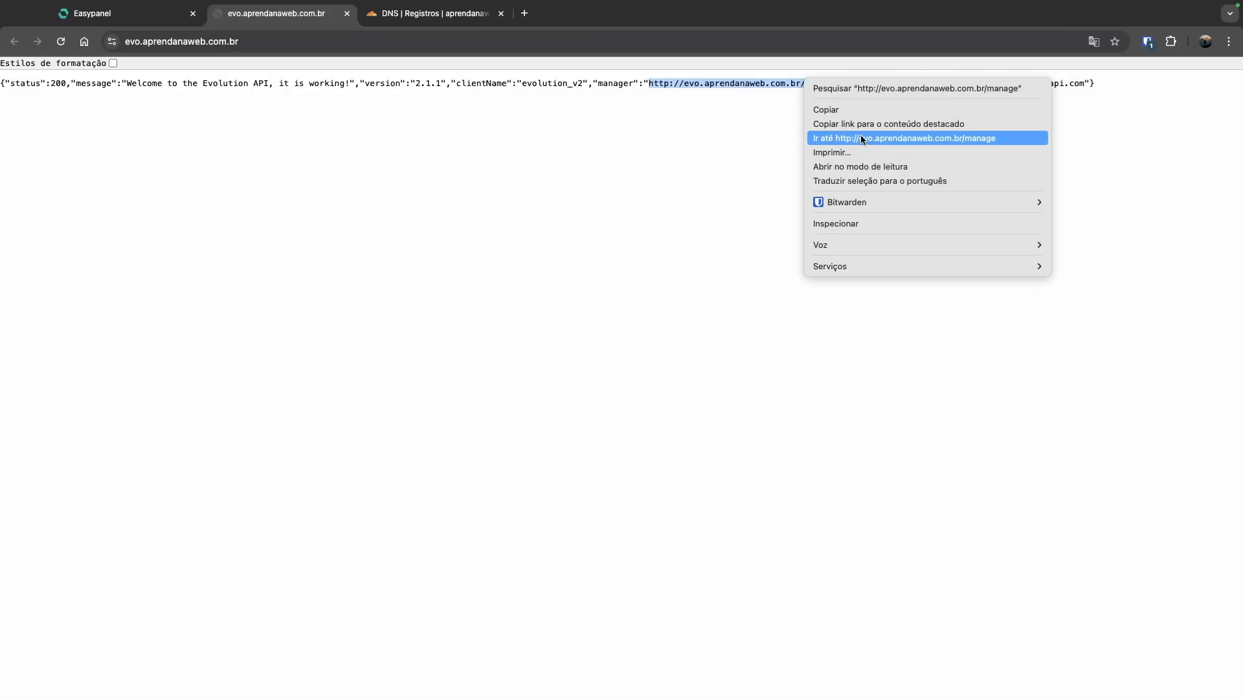
pyautogui.click(517, 106)
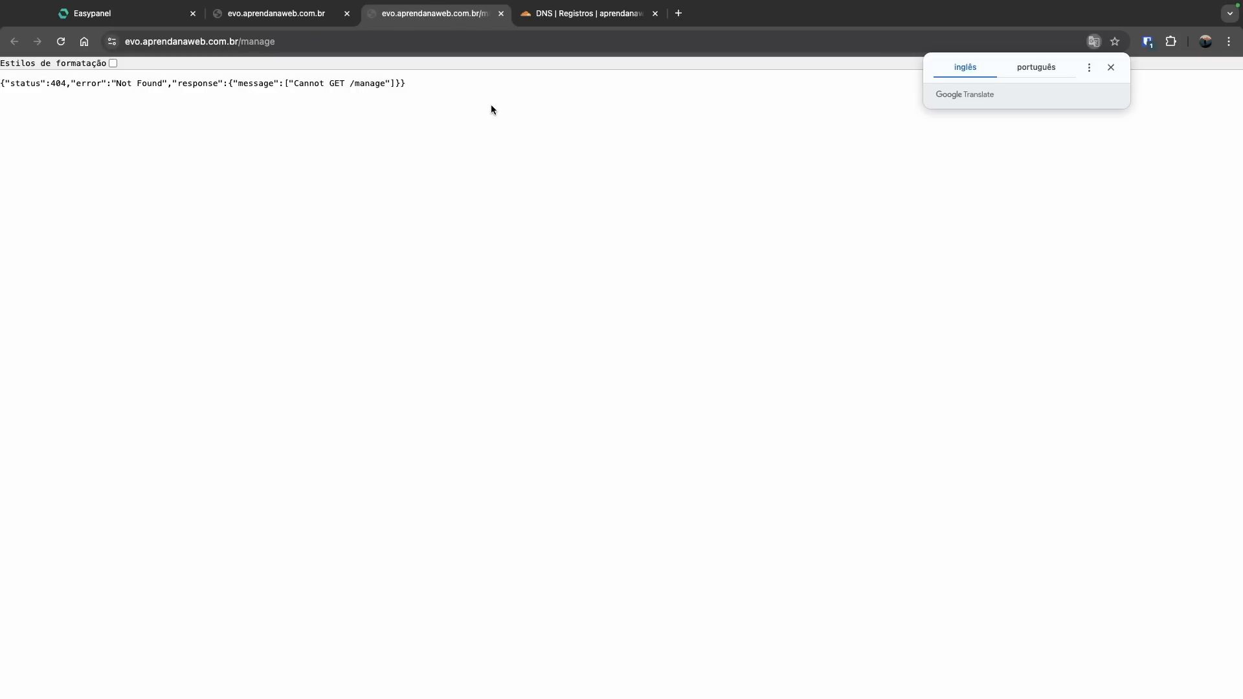
# Correct the page address to evo.aprendanaweb.com.br/manager, check the Evolution Manager login page, and close it
pyautogui.click(326, 39)
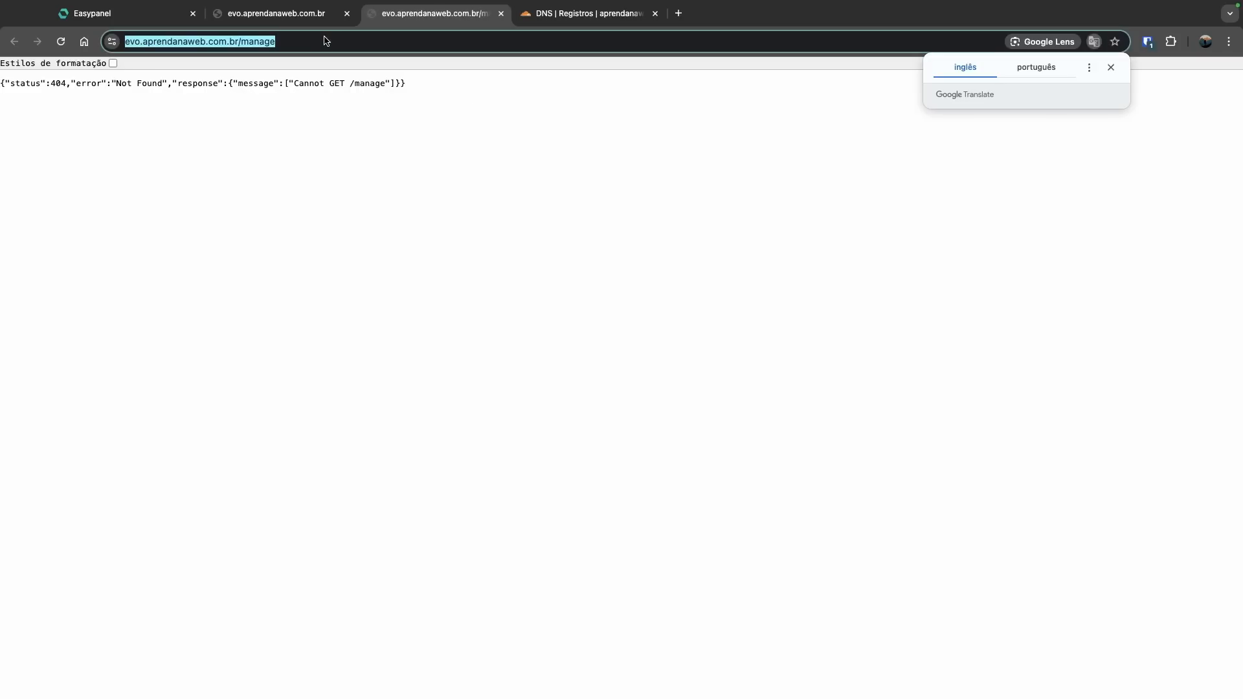
pyautogui.click(331, 41)
pyautogui.write('r')
pyautogui.press('Return')
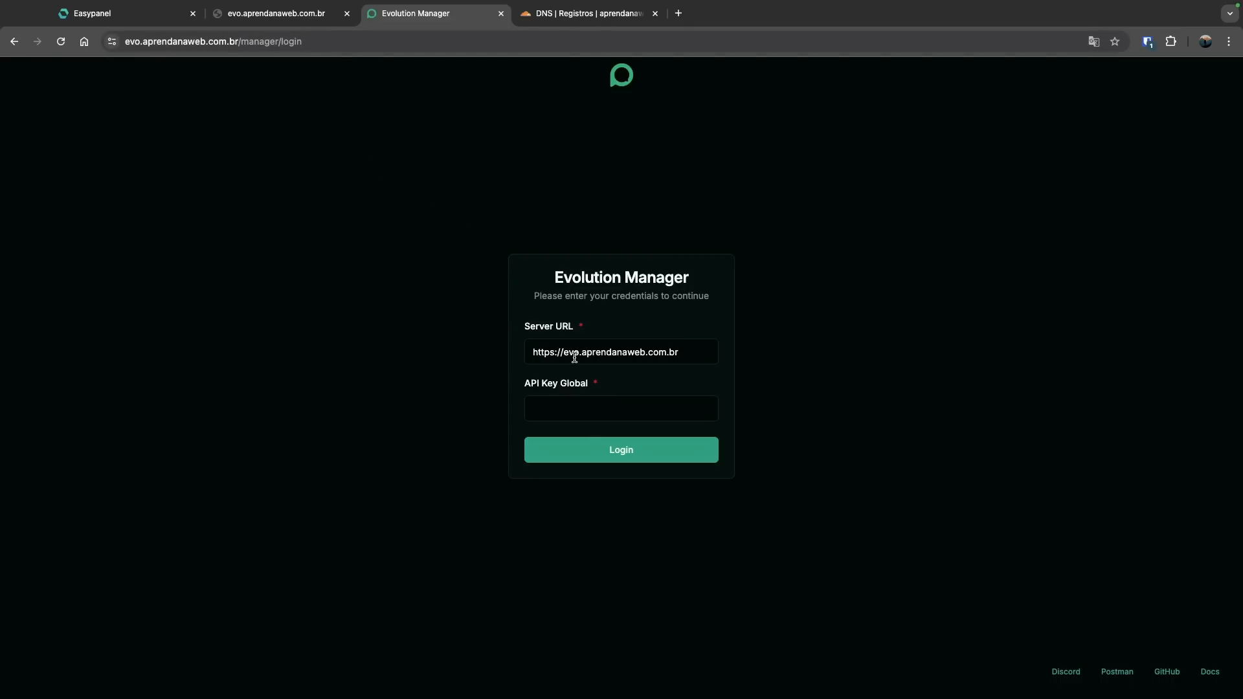
pyautogui.click(501, 13)
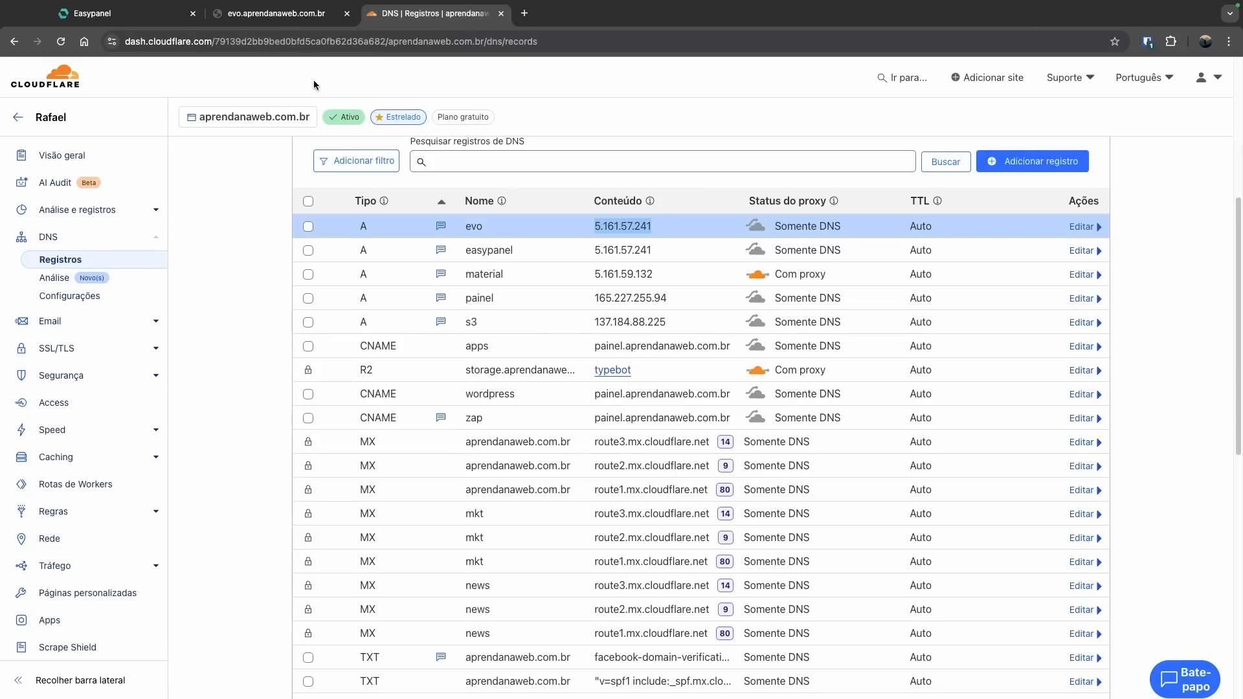
pyautogui.click(276, 16)
pyautogui.click(163, 16)
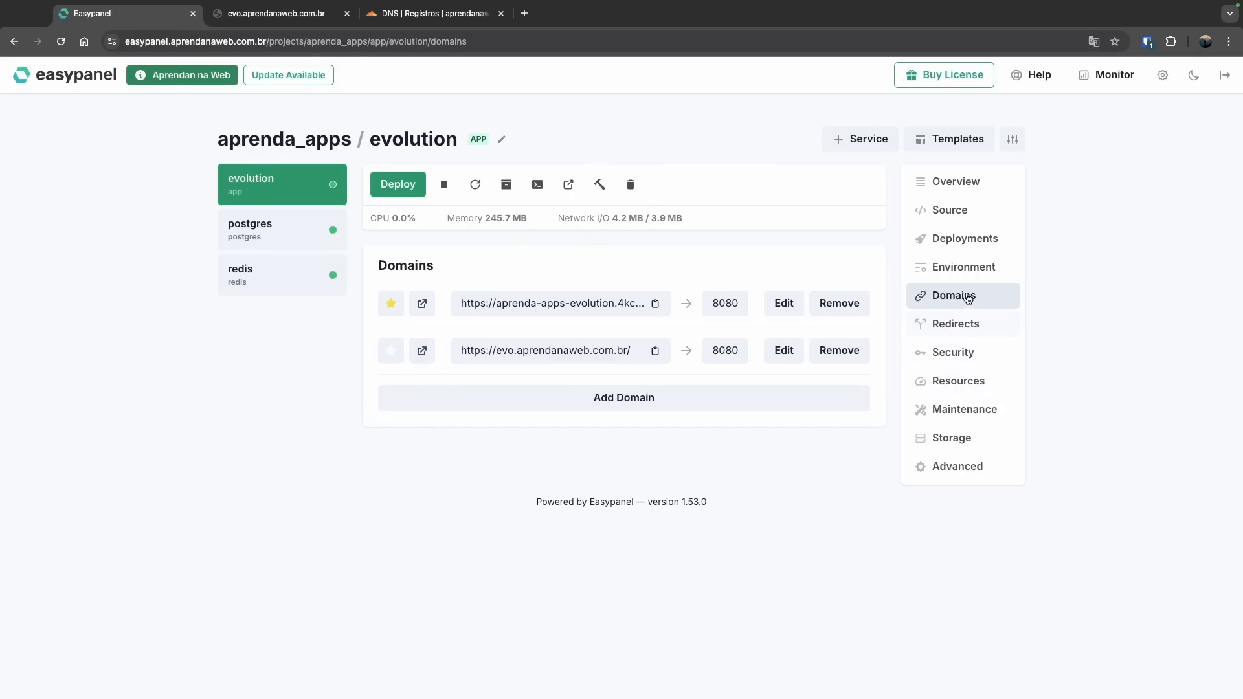
pyautogui.click(963, 267)
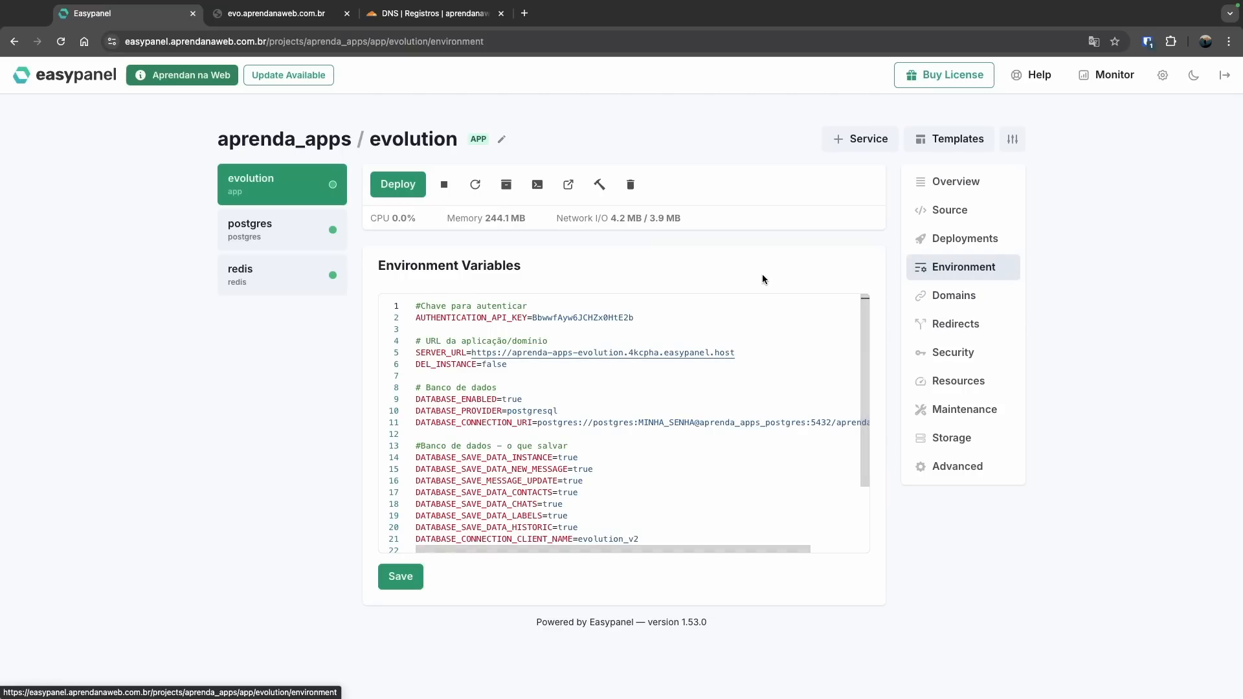
pyautogui.moveTo(472, 351); pyautogui.dragTo(632, 352)
pyautogui.doubleClick(528, 352)
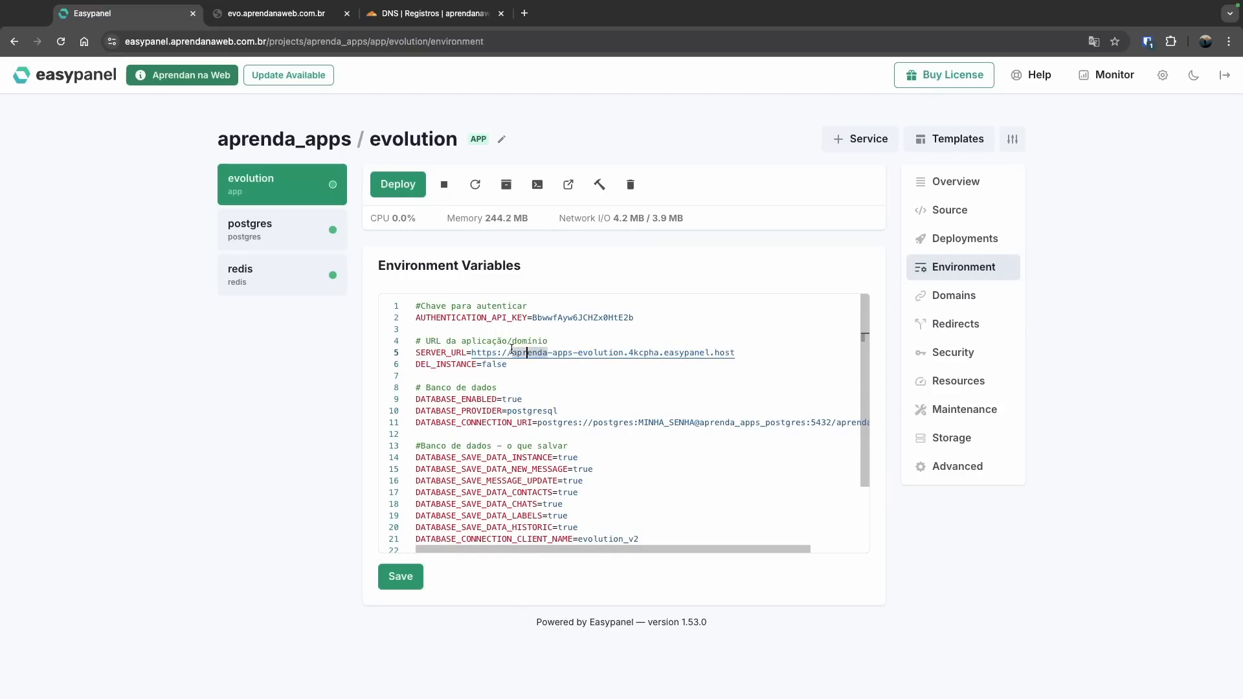
pyautogui.moveTo(513, 353); pyautogui.dragTo(734, 355)
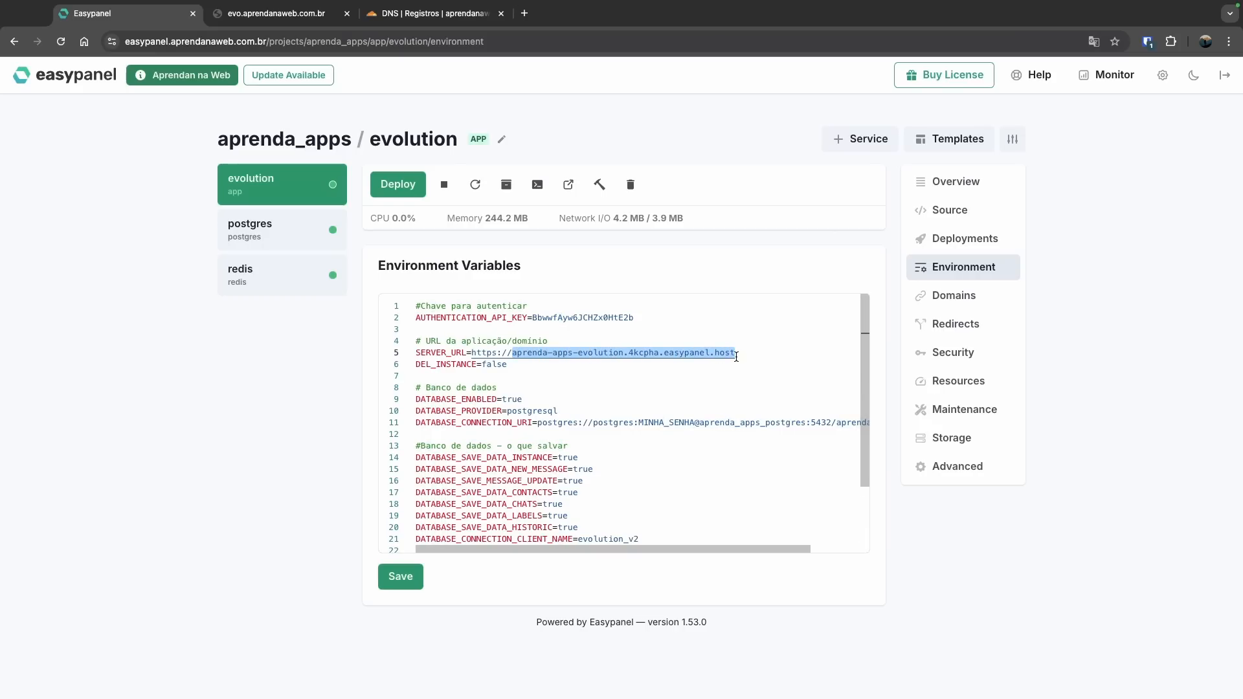
pyautogui.write('evo.apr')
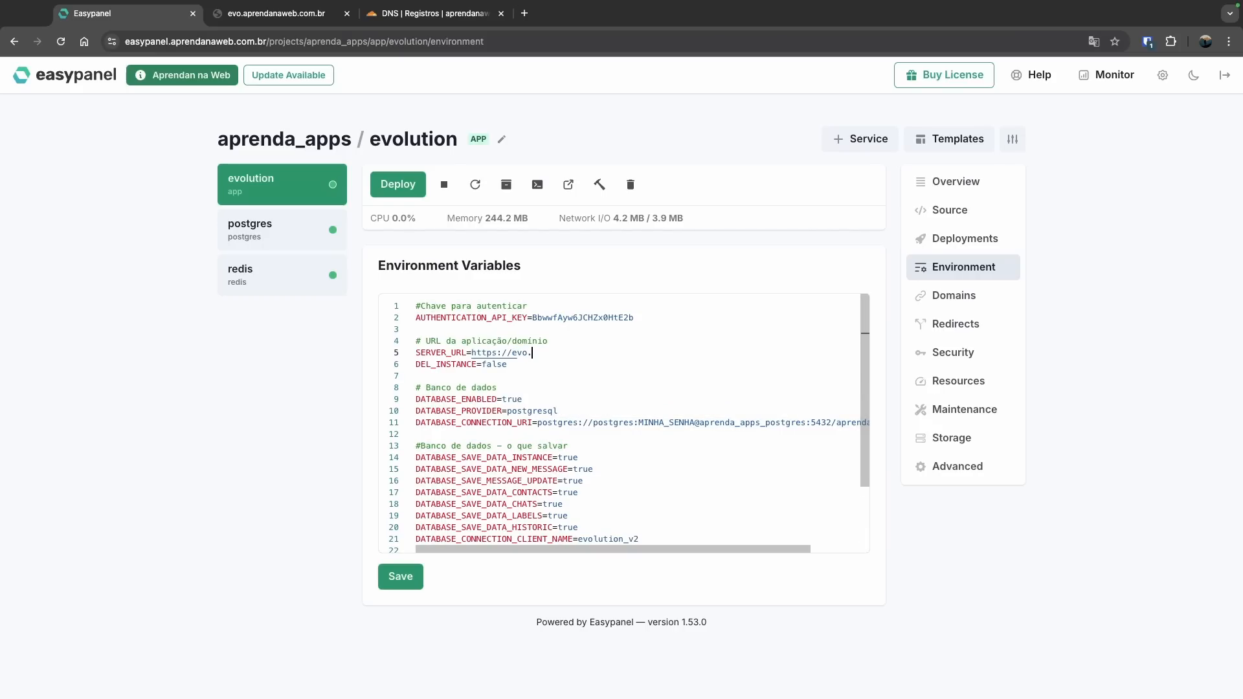
pyautogui.write('endanaweb.com.br')
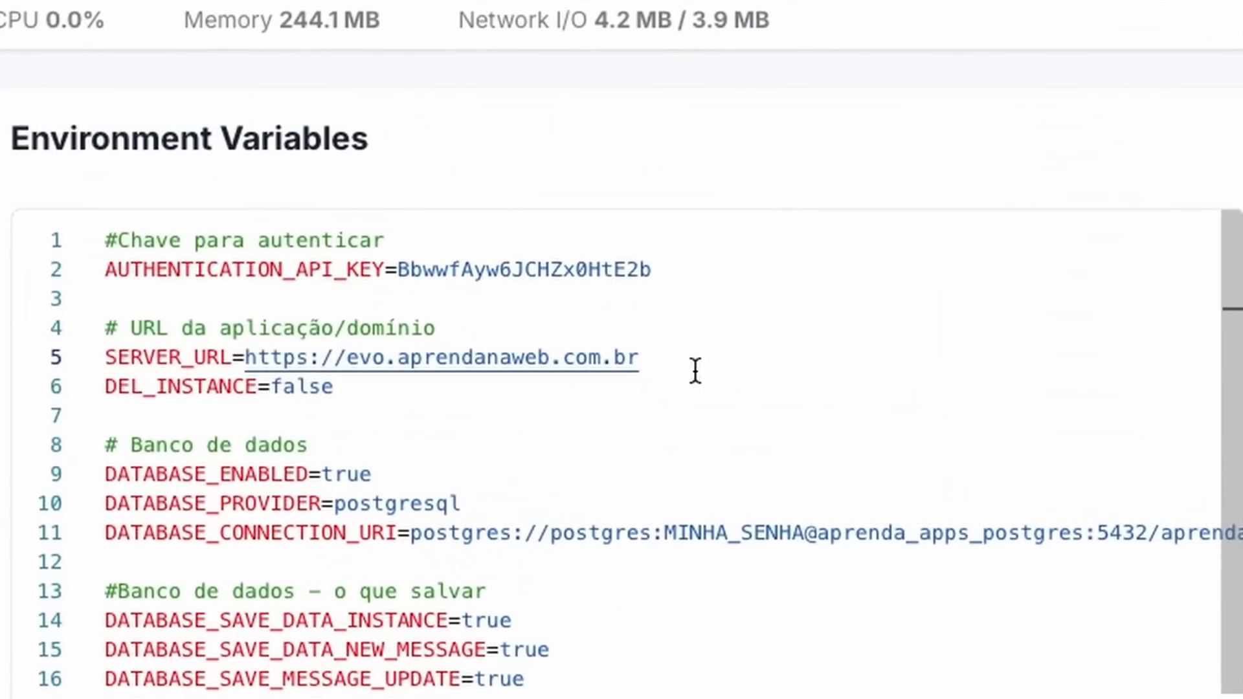
# Save the evolution app's environment variables and deploy the app again
pyautogui.moveTo(697, 368); pyautogui.dragTo(243, 356)
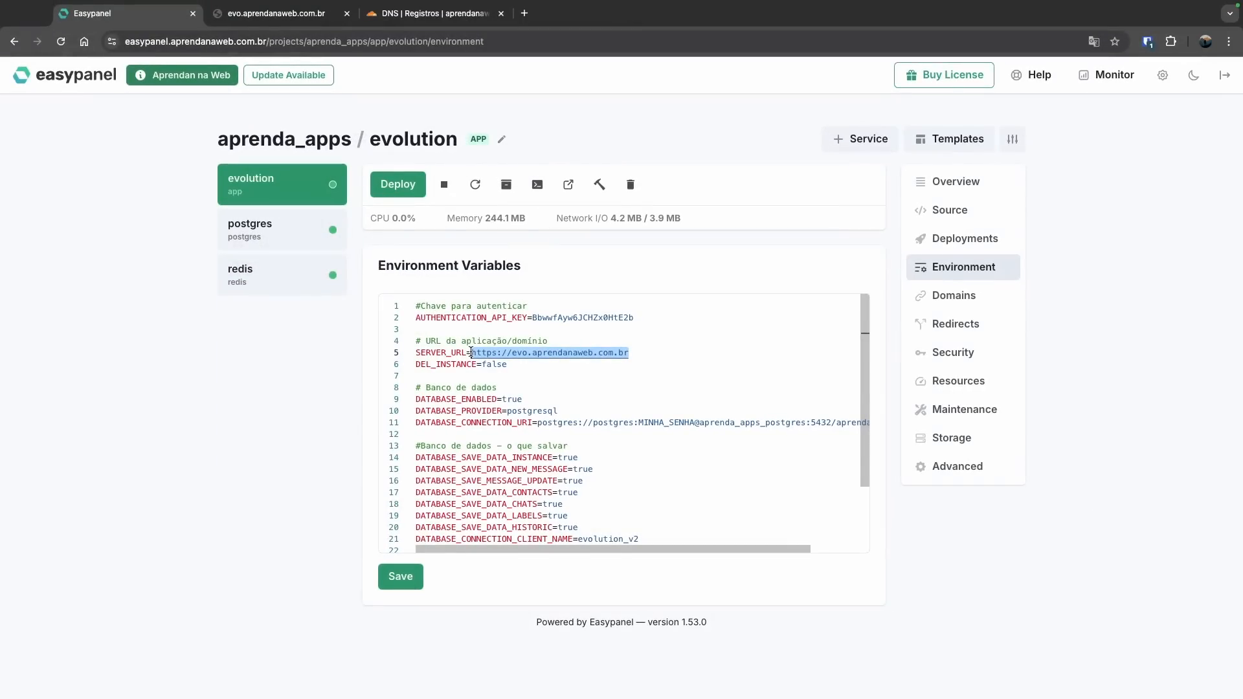
pyautogui.scroll(-3, 558, 383)
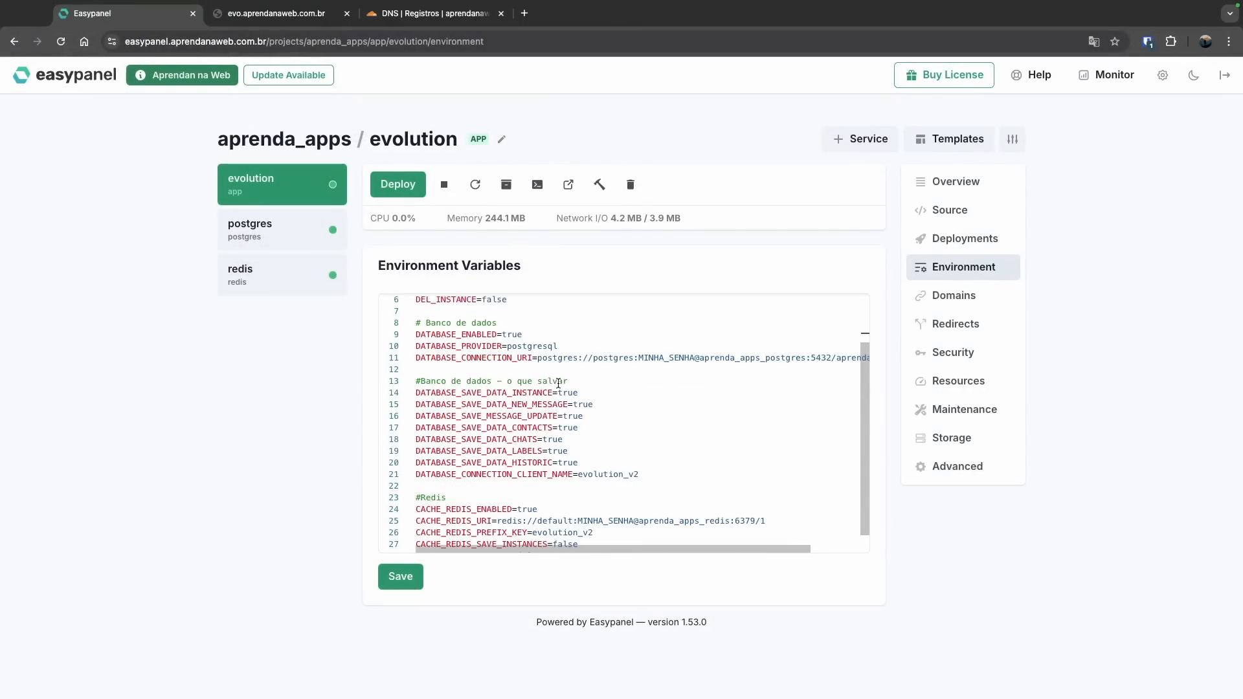
pyautogui.click(400, 577)
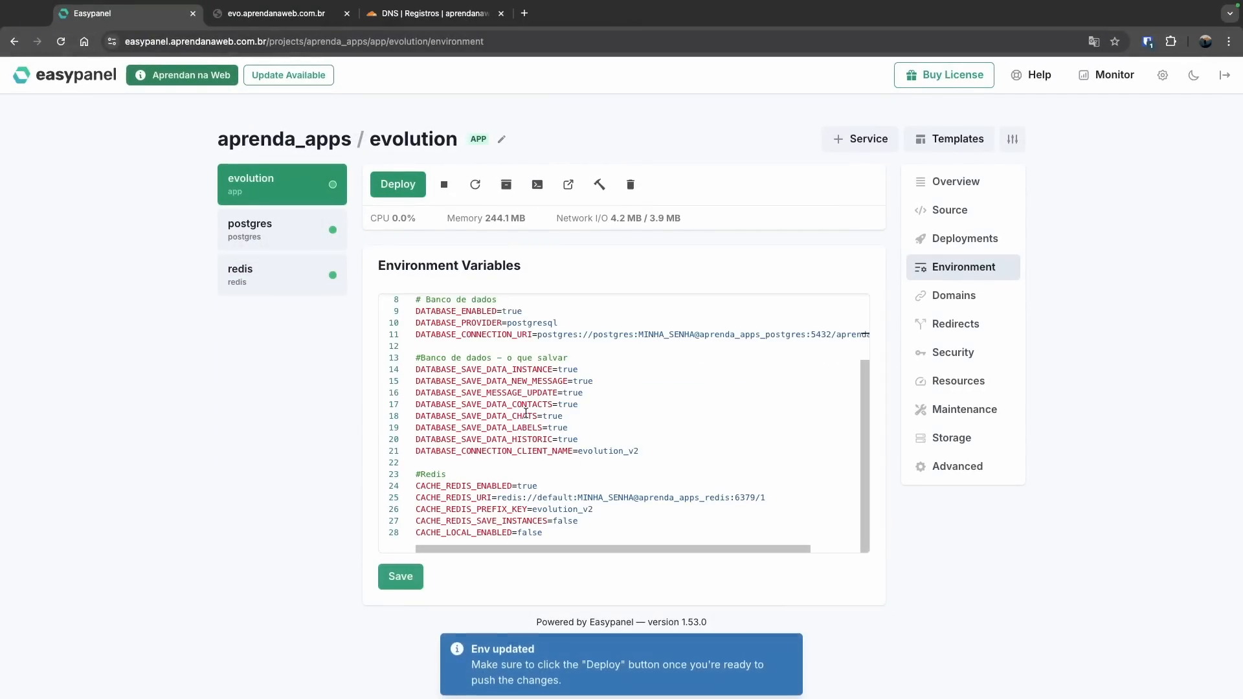
pyautogui.doubleClick(600, 664)
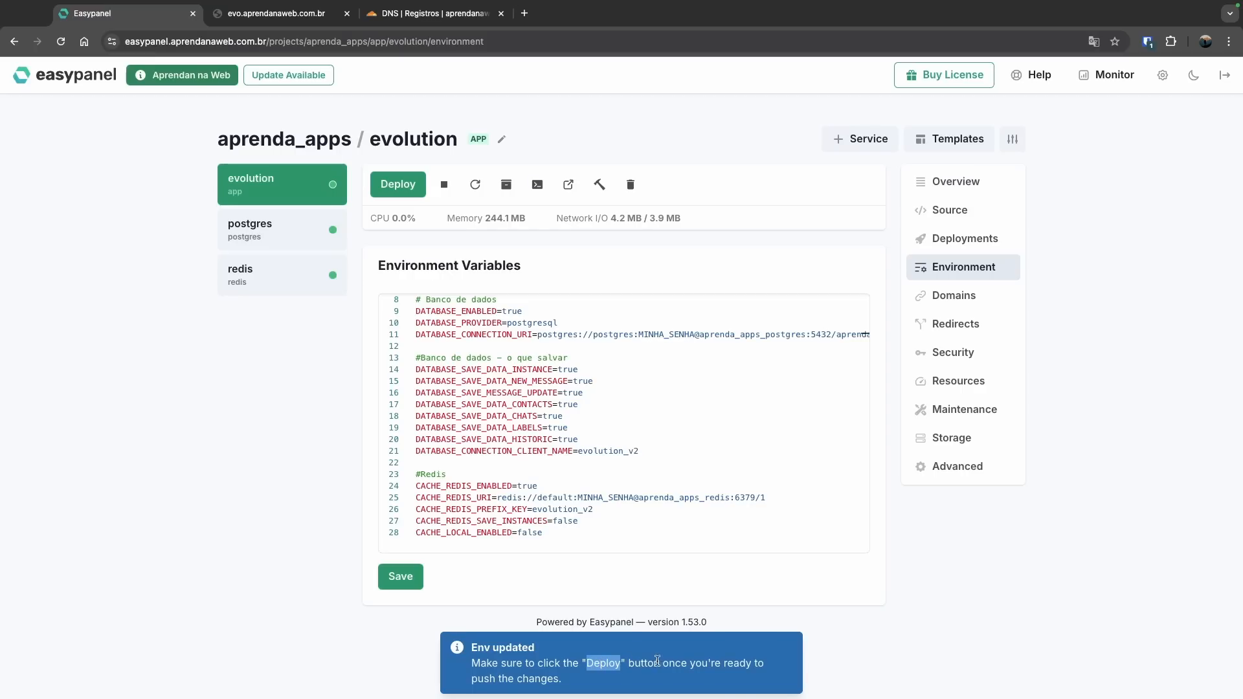
pyautogui.click(915, 635)
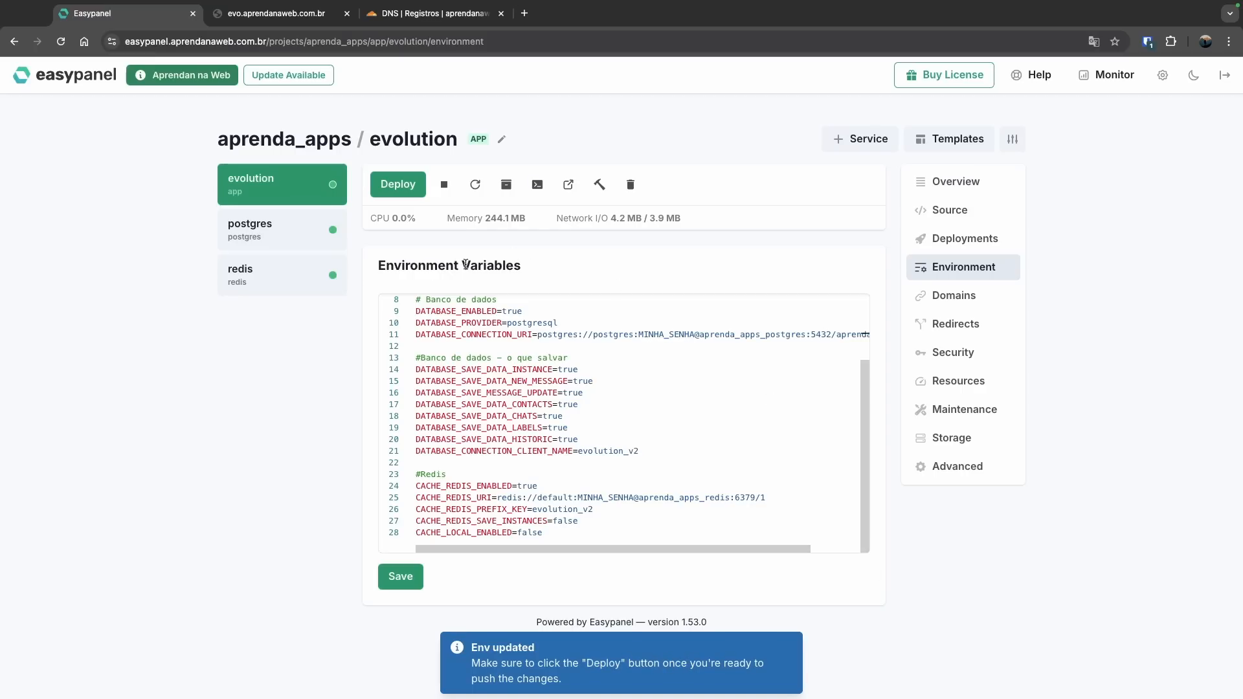
pyautogui.click(415, 195)
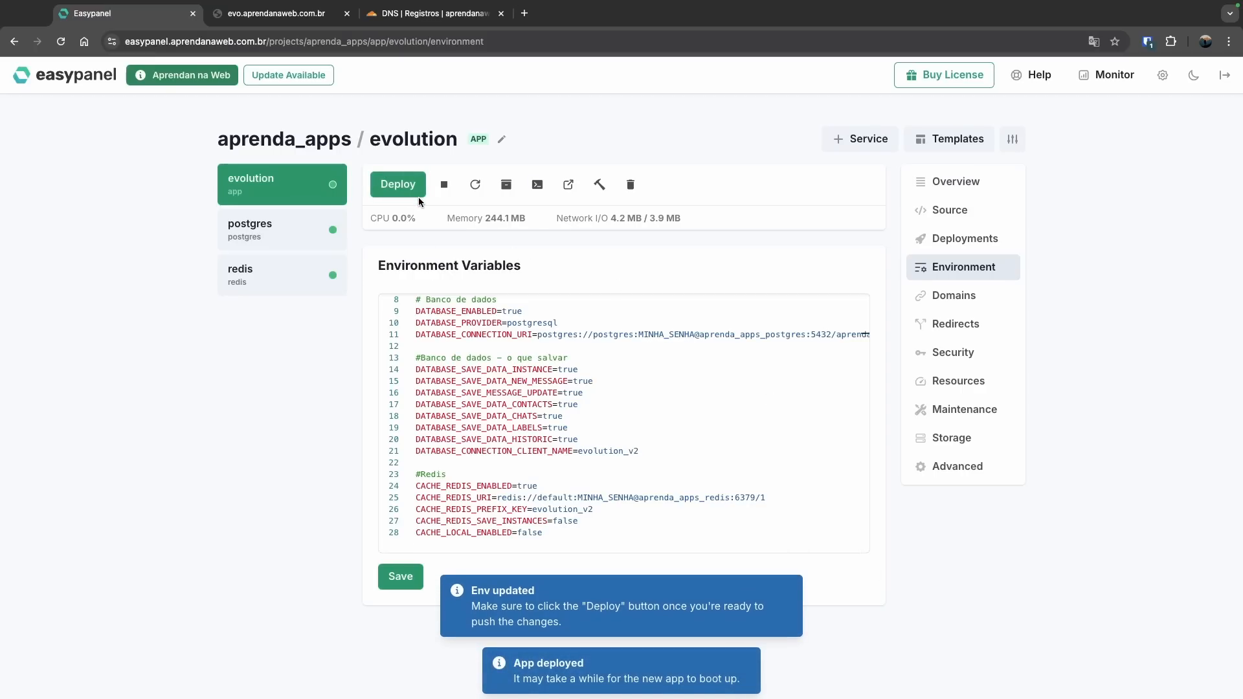
# Examine the evolution app's startup log in its overview
pyautogui.click(992, 179)
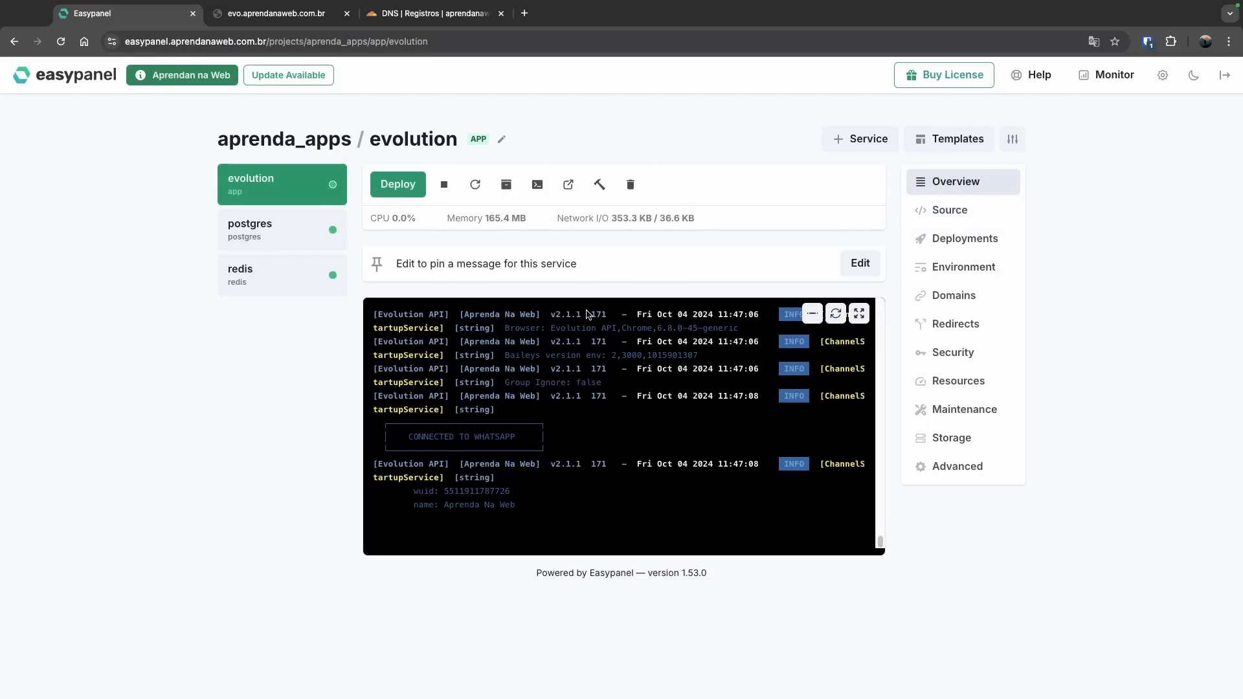
pyautogui.scroll(2, 684, 421)
pyautogui.scroll(-2, 684, 421)
pyautogui.scroll(5, 564, 355)
pyautogui.scroll(-2, 549, 361)
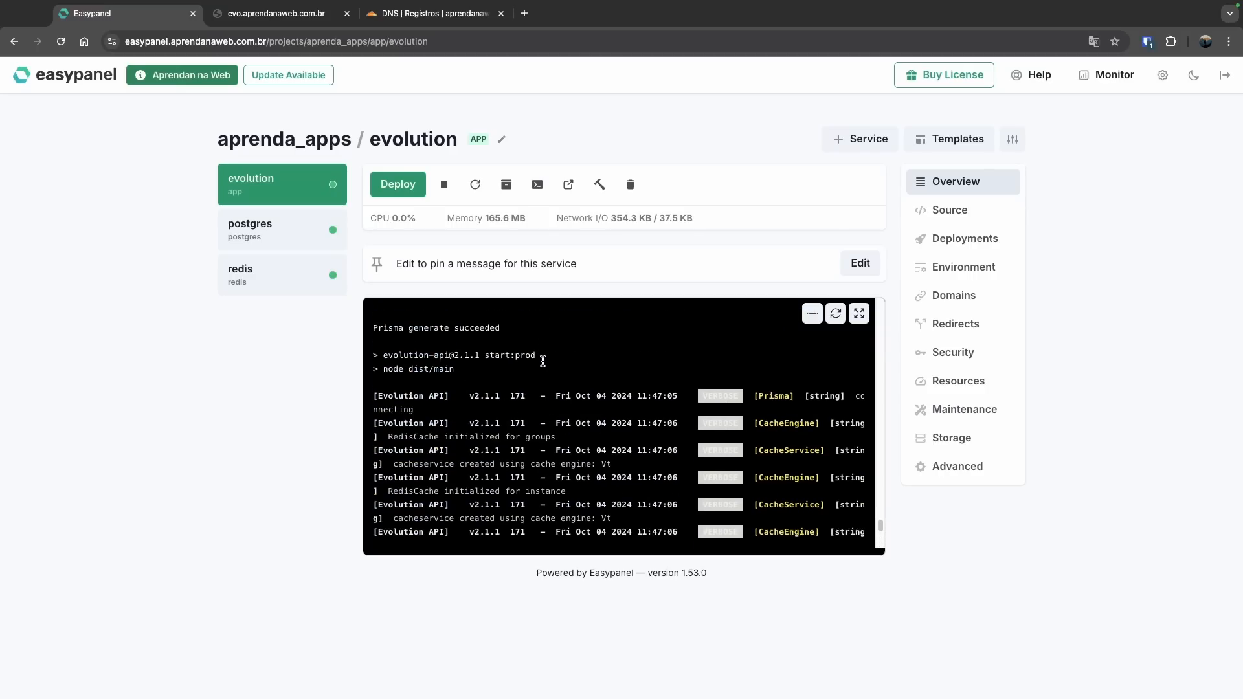
# Restart the evolution app and check its CPU and memory usage
pyautogui.click(476, 187)
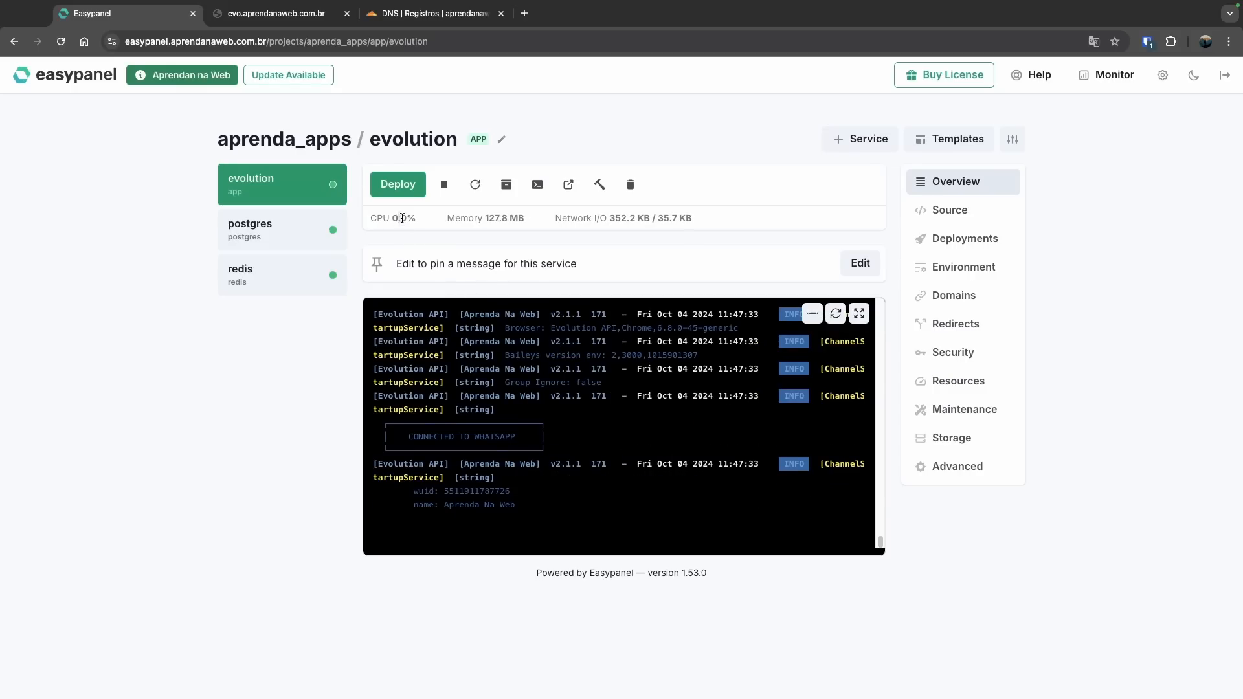
pyautogui.moveTo(402, 219); pyautogui.dragTo(406, 218)
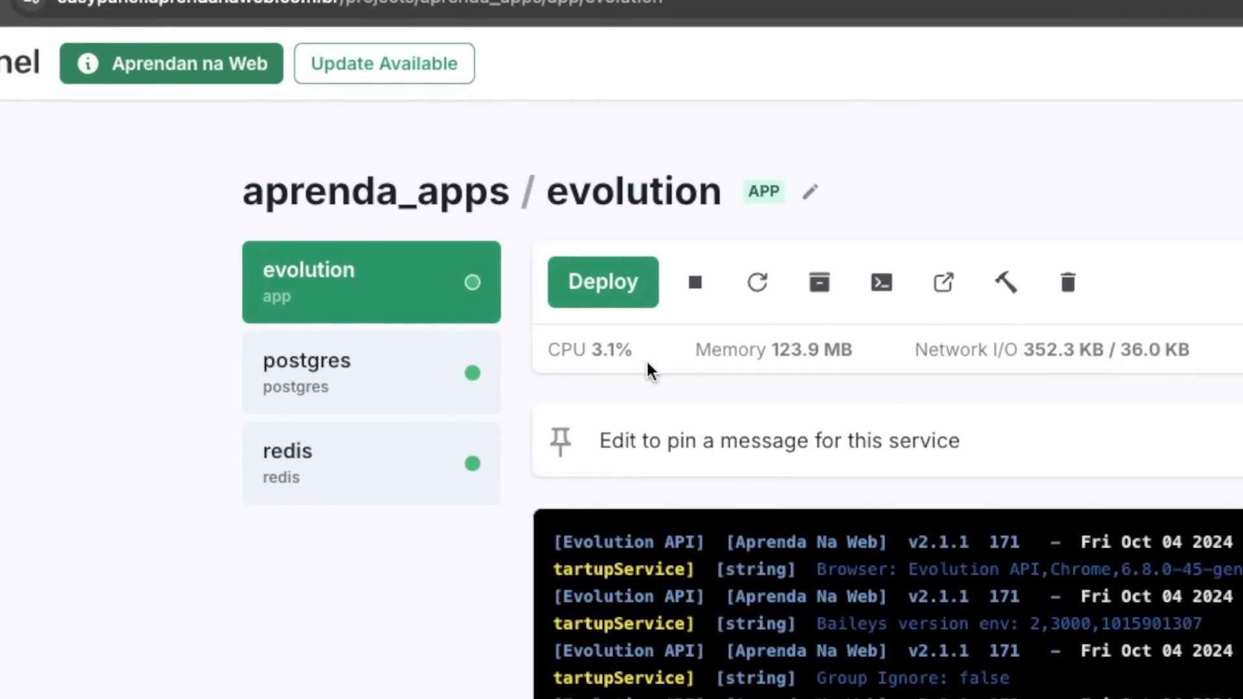
pyautogui.moveTo(777, 350); pyautogui.dragTo(881, 364)
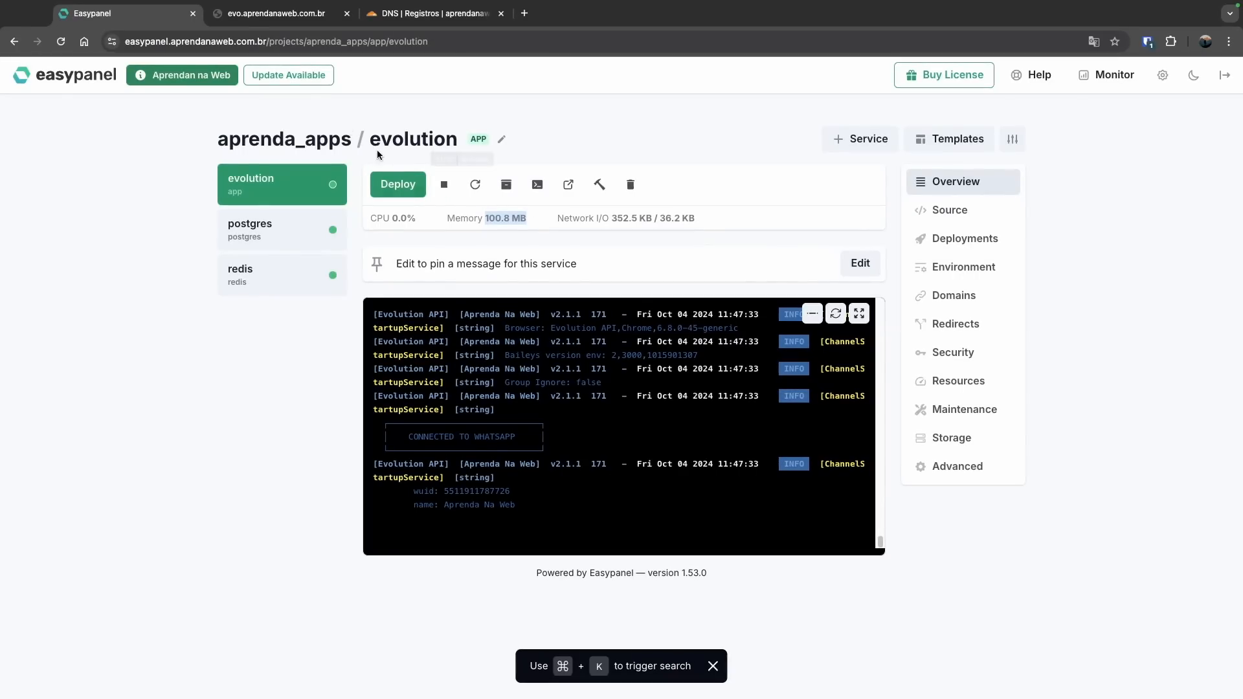
pyautogui.click(276, 13)
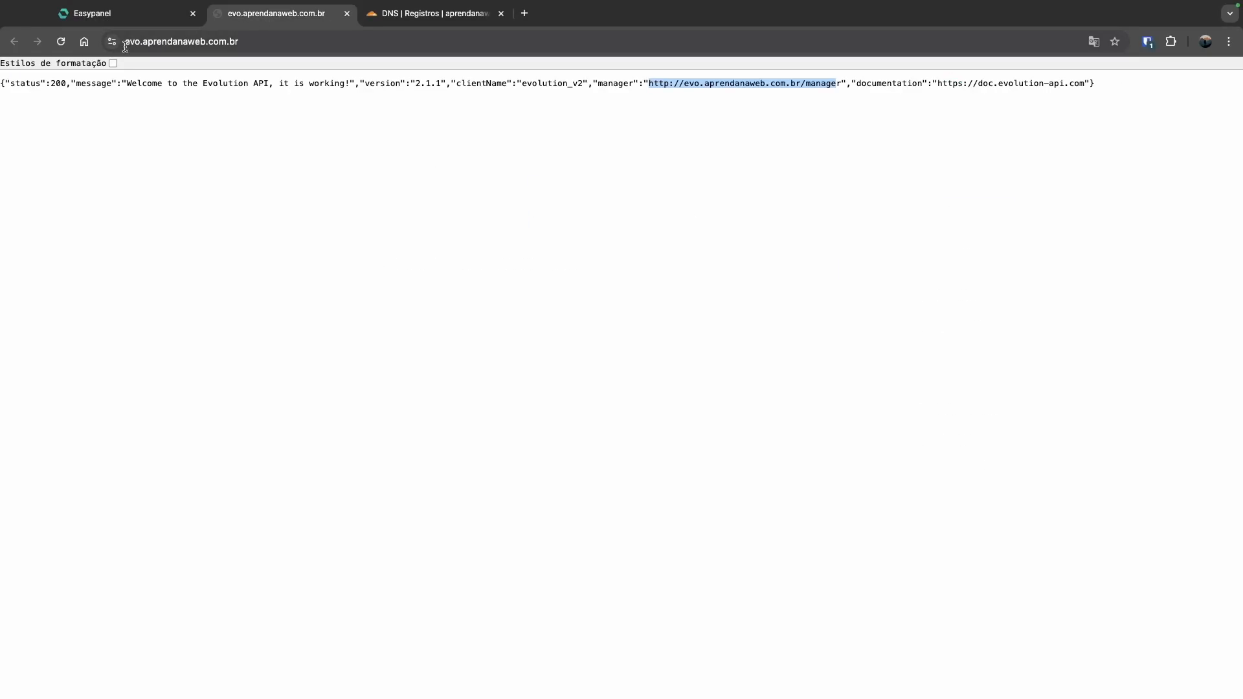
pyautogui.click(64, 44)
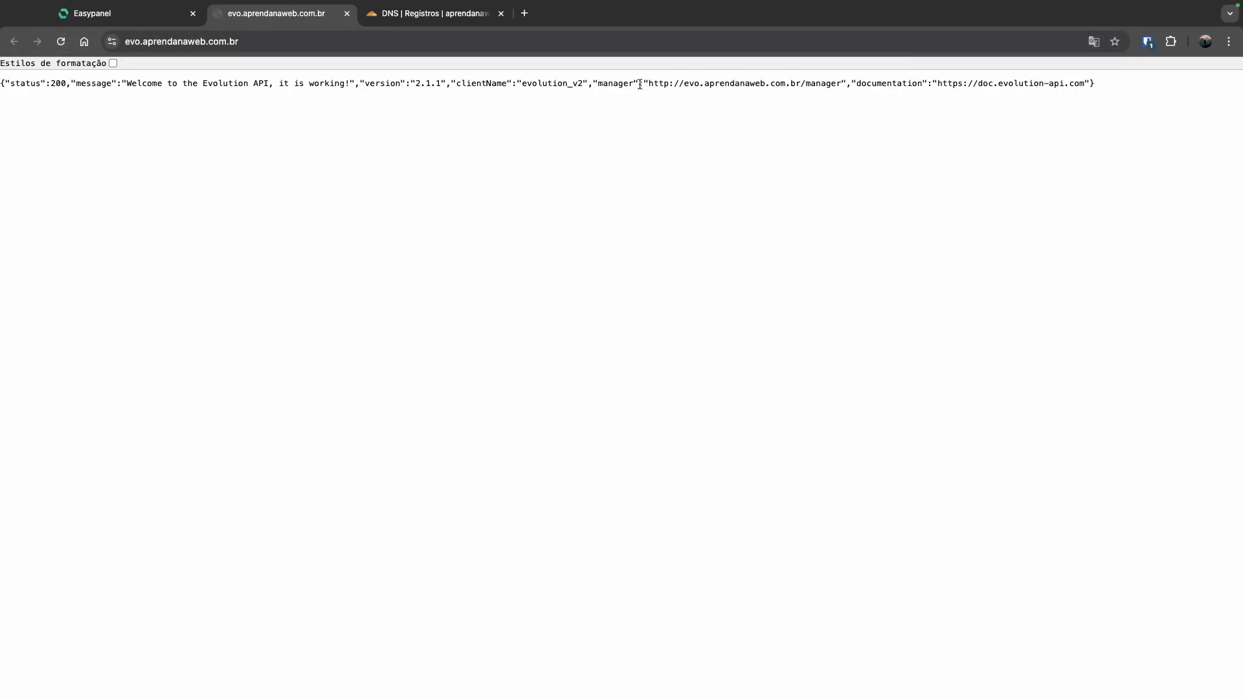
pyautogui.moveTo(648, 84); pyautogui.dragTo(844, 84)
pyautogui.rightClick(826, 82)
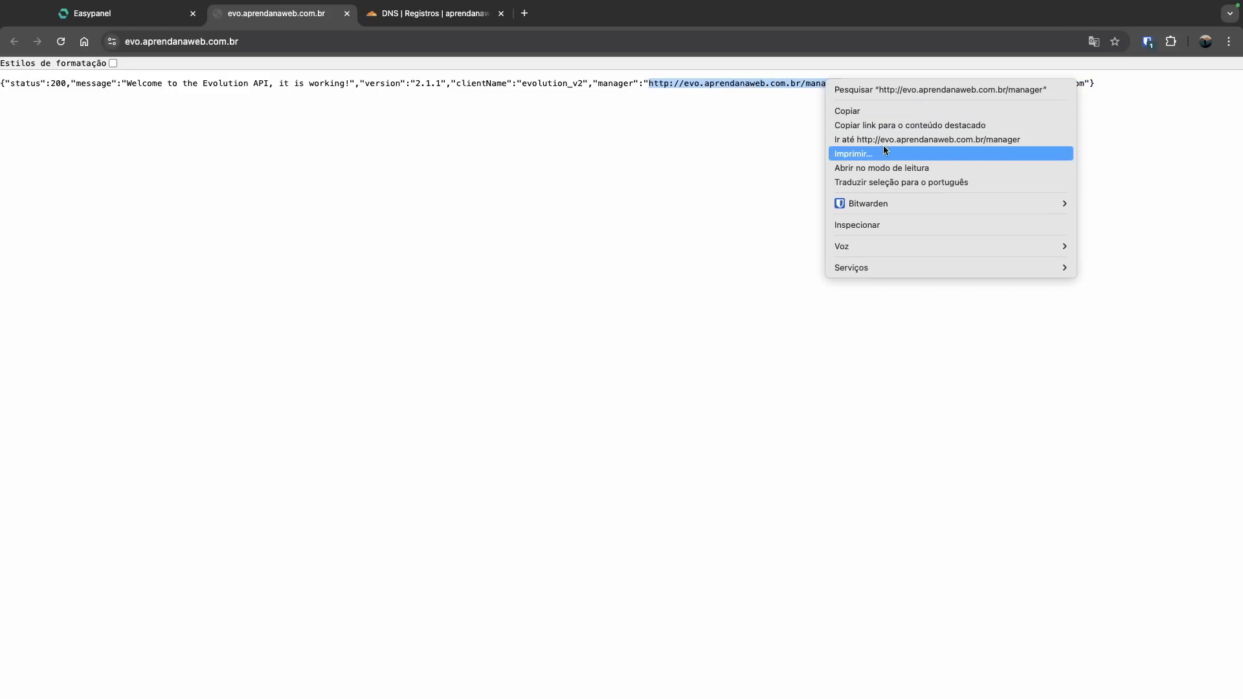
pyautogui.click(901, 140)
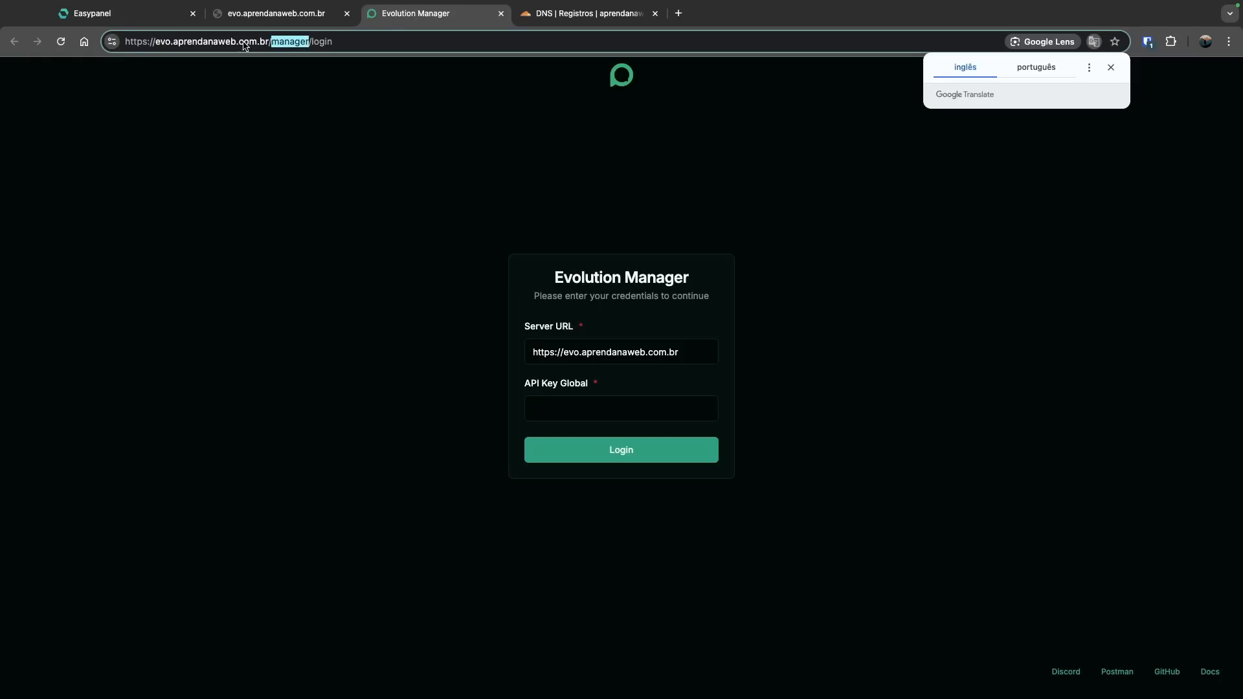
pyautogui.click(149, 40)
pyautogui.click(581, 353)
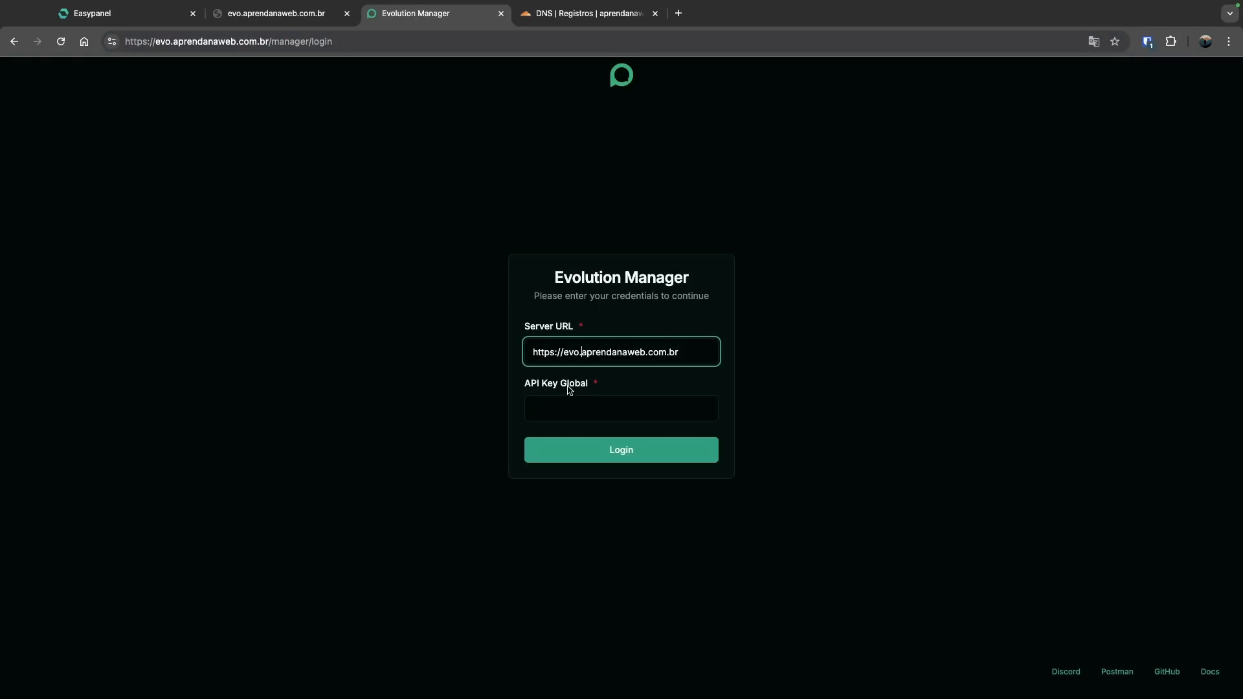
# Copy the authentication API key from the evolution app's environment variables into API Key Global and log in to Evolution Manager
pyautogui.click(562, 401)
pyautogui.click(144, 23)
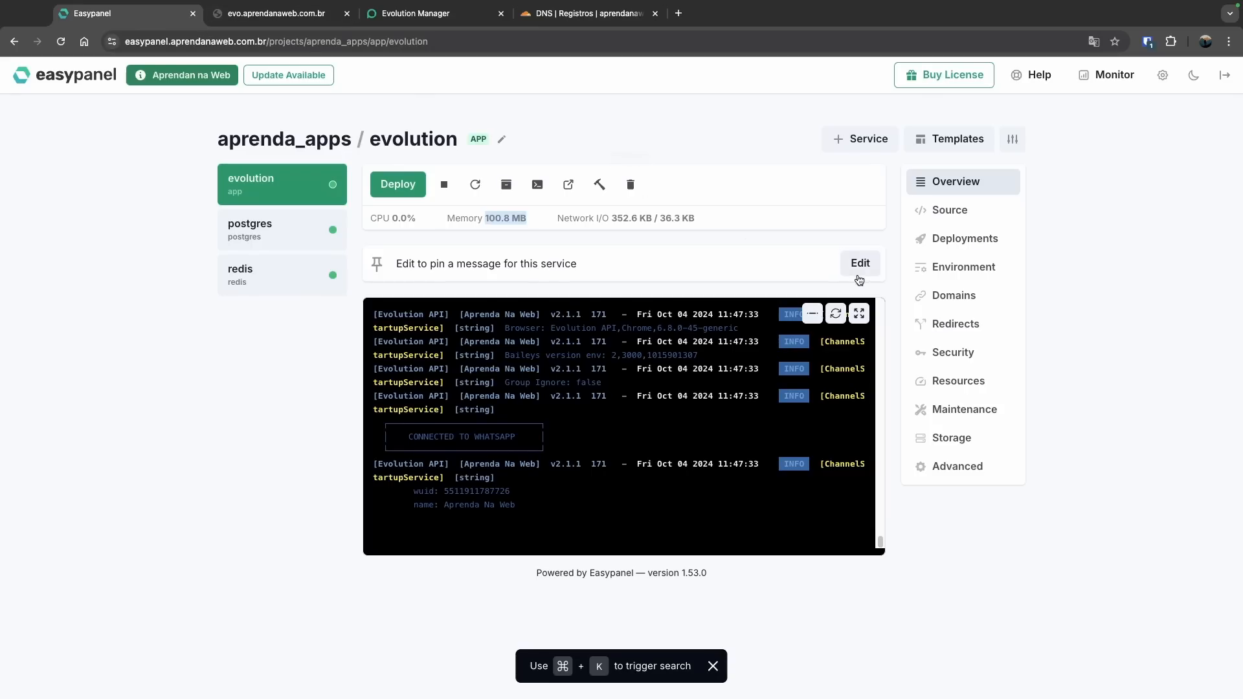
pyautogui.click(963, 267)
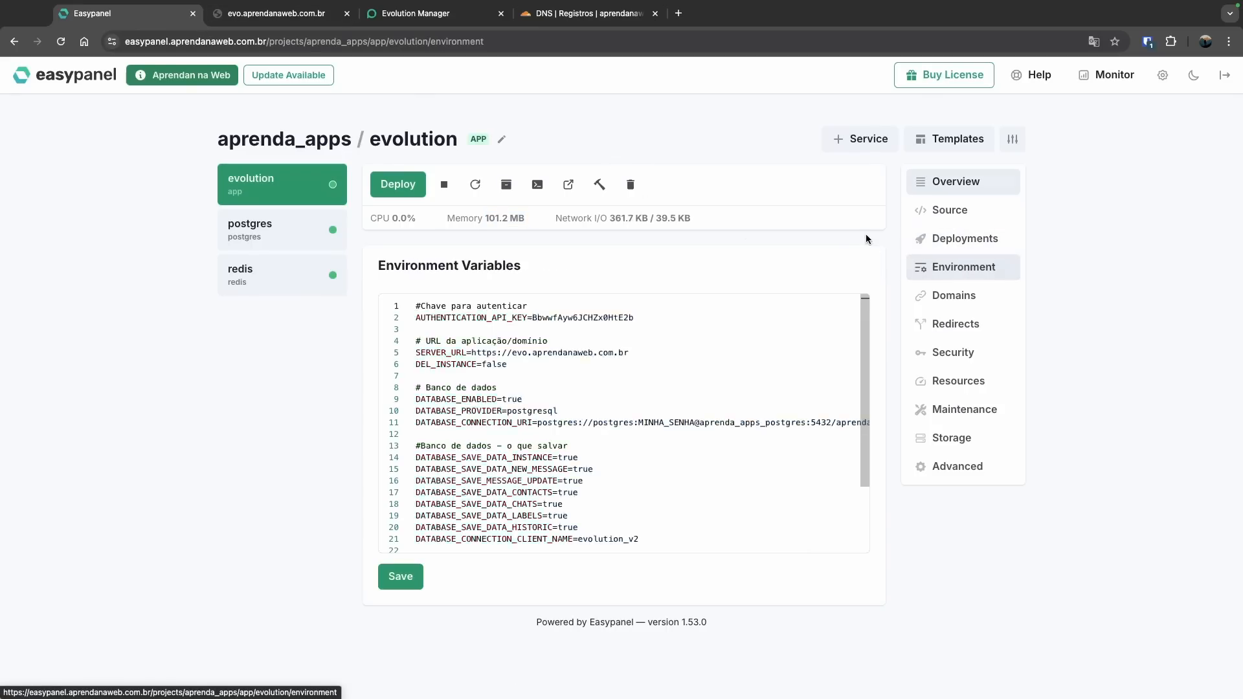
pyautogui.doubleClick(563, 318)
pyautogui.hotkey('ctrl', 'c')
pyautogui.hotkey('ctrl', '3')
pyautogui.hotkey('ctrl', 'v')
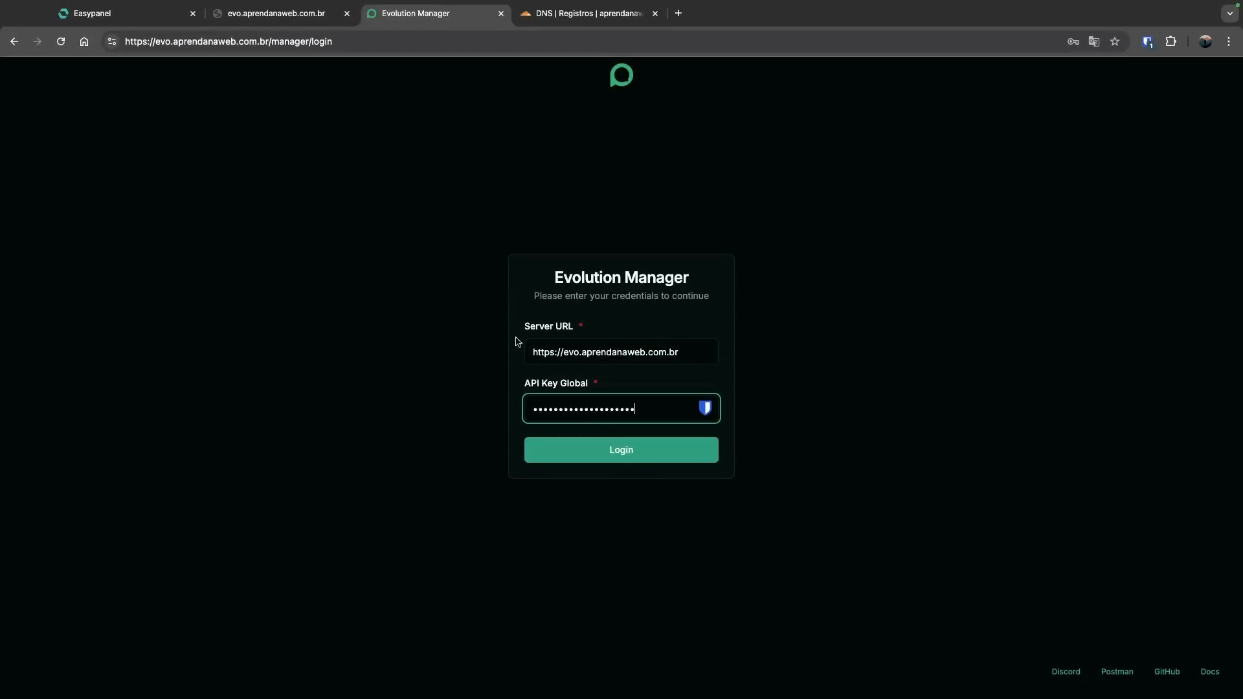
pyautogui.click(646, 452)
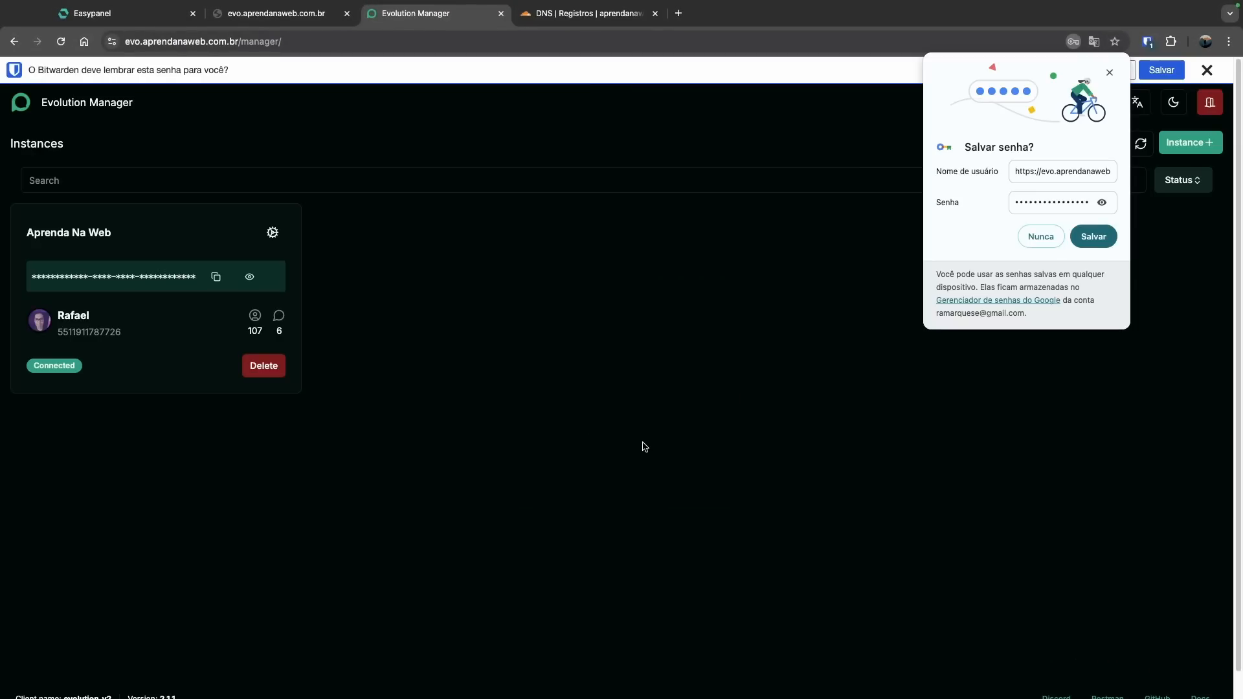
# Open the Aprenda Na Web instance's dashboard and decline the browser's offer to save the password
pyautogui.click(89, 233)
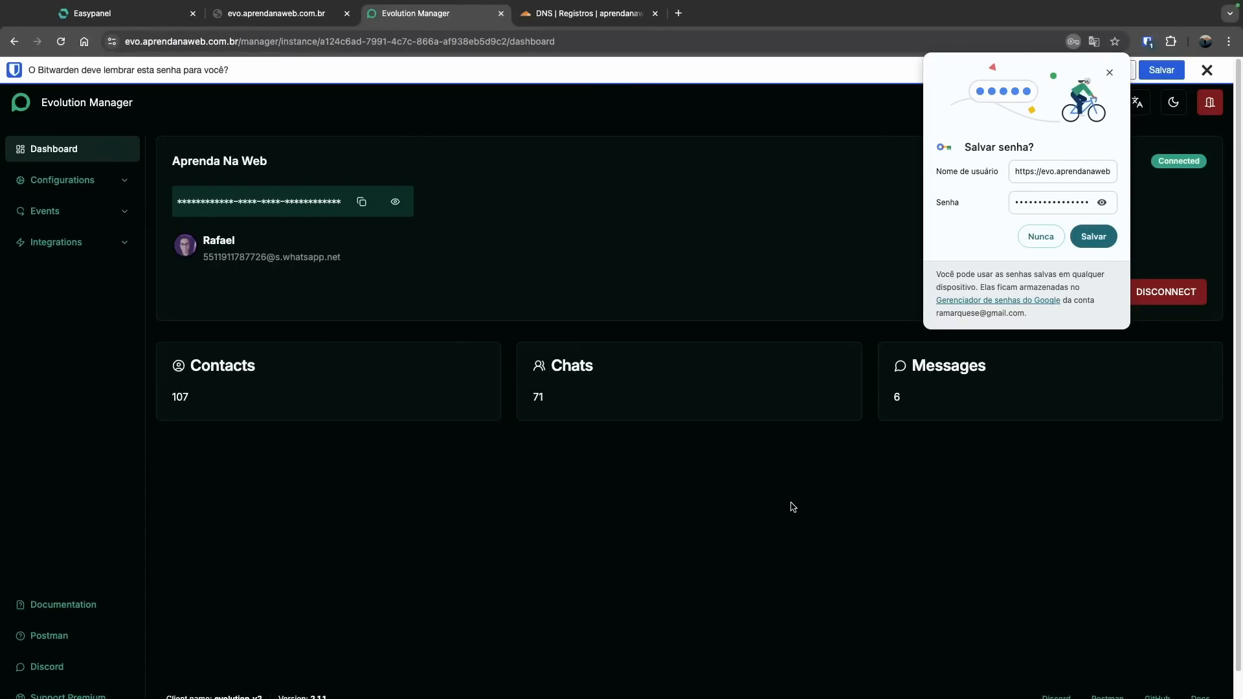
pyautogui.click(1041, 238)
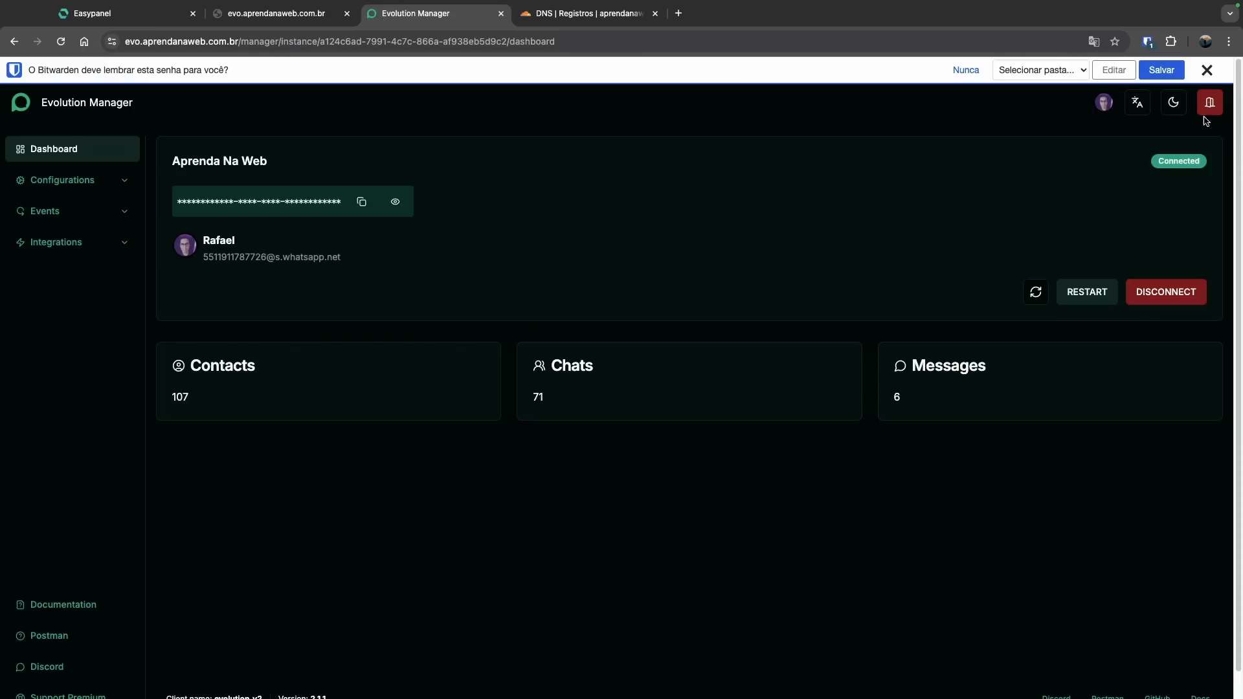
# Switch Evolution Manager to the Light theme
pyautogui.click(1169, 105)
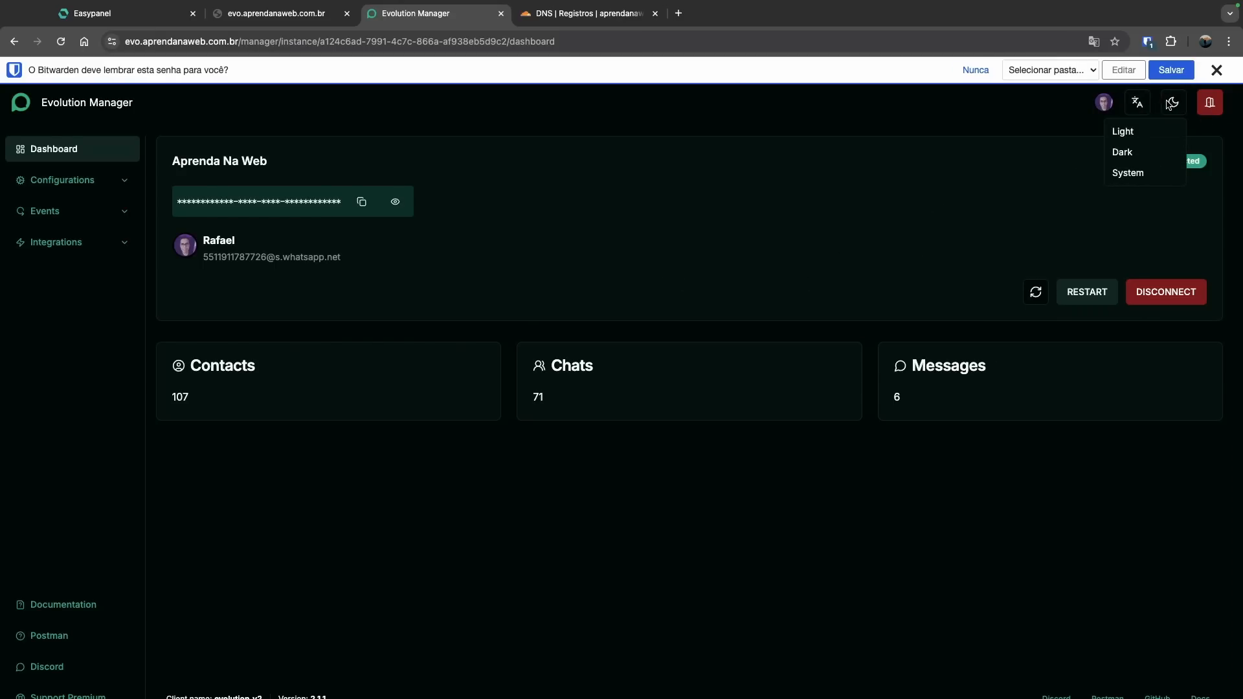
pyautogui.click(1150, 132)
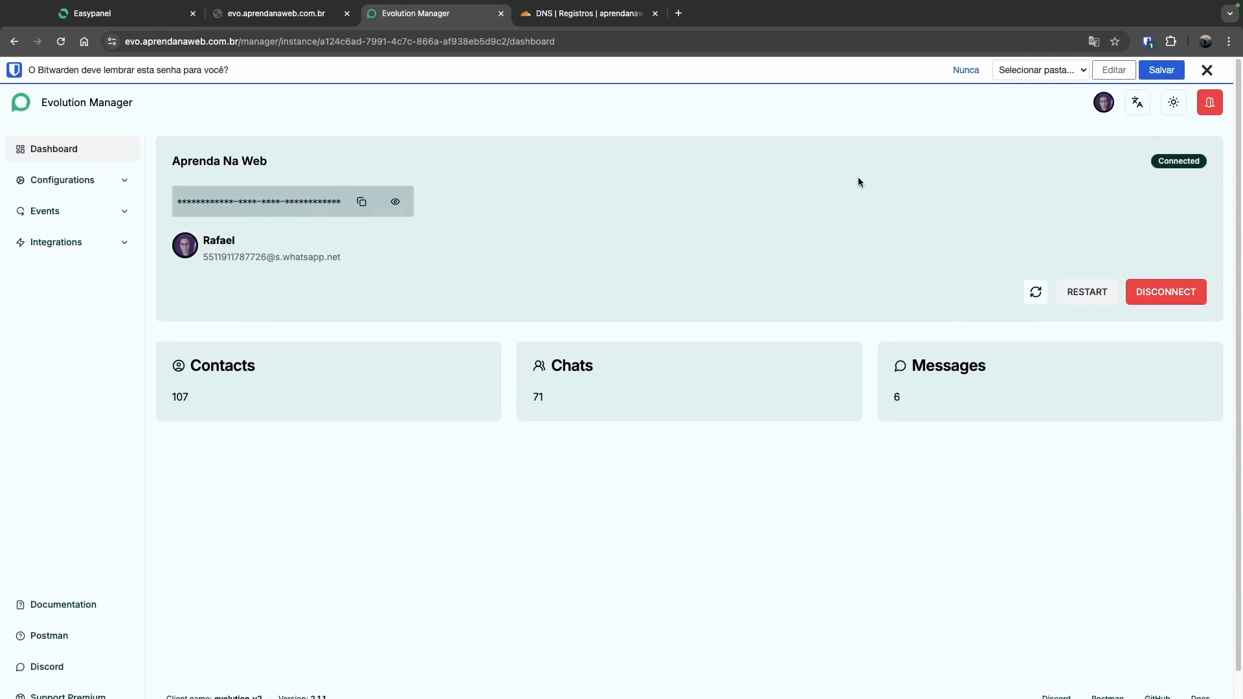
# Tell Bitwarden never to remember this password and return to Evolution Manager's instances list
pyautogui.click(965, 72)
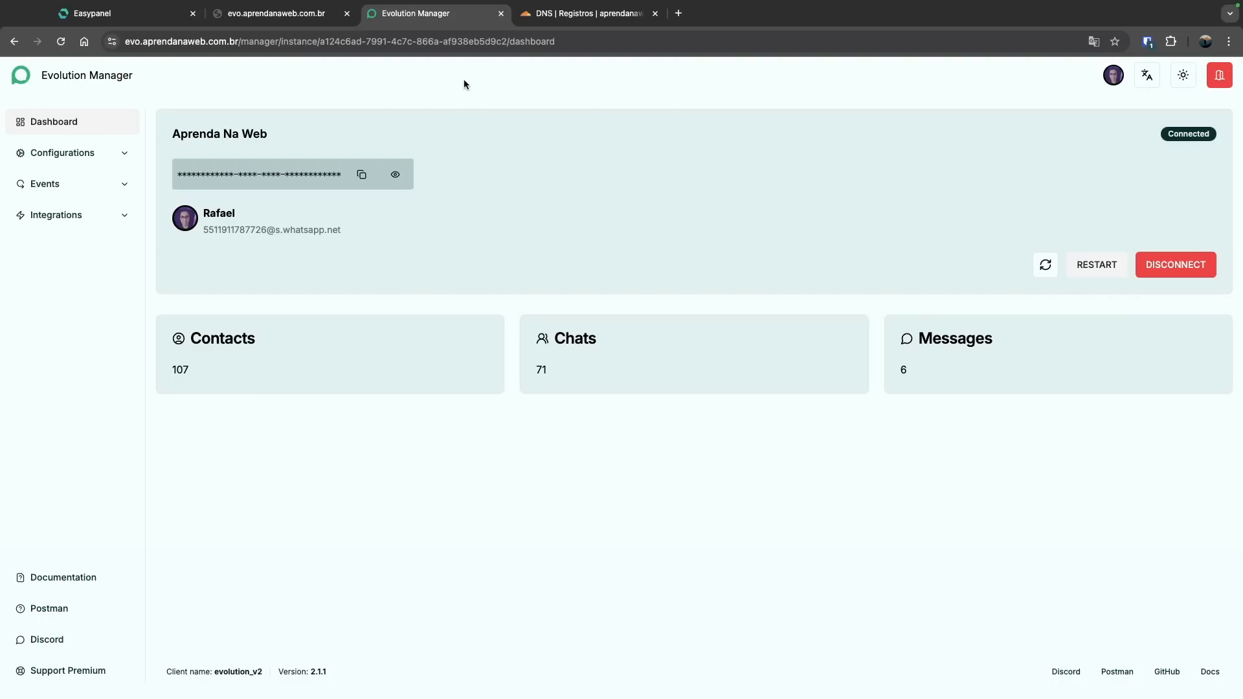
pyautogui.click(90, 76)
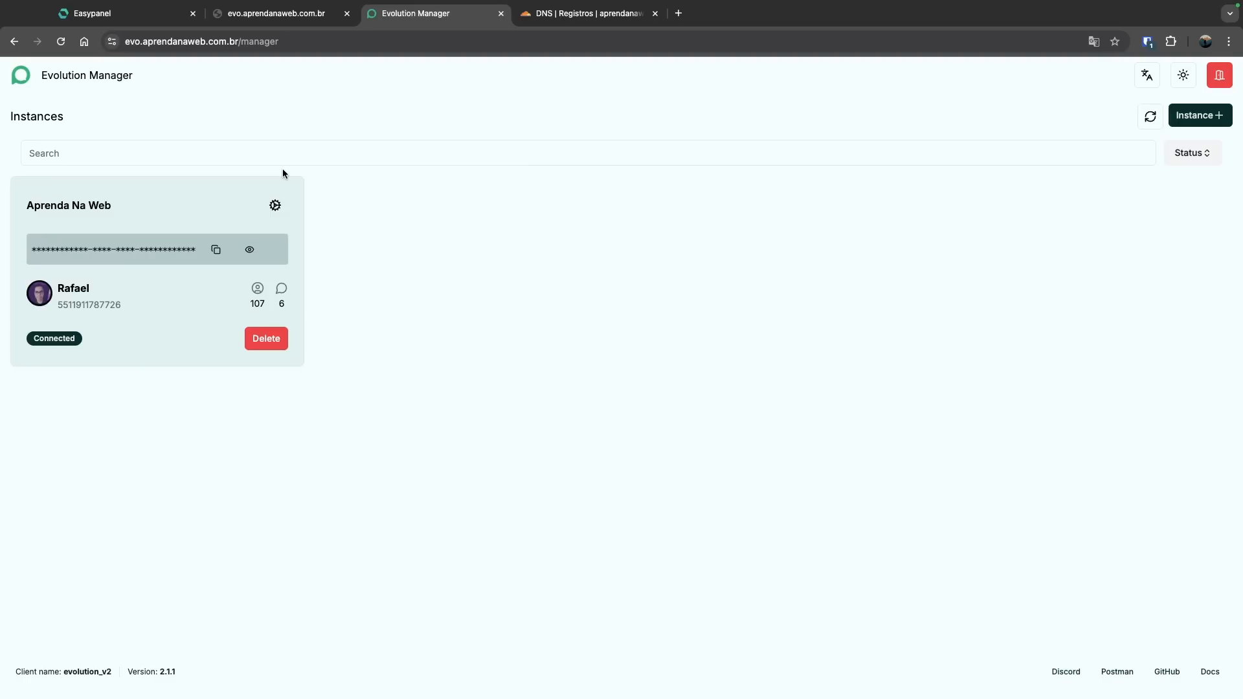
# Switch to Easypanel, set the evolution app's memory limit to 512 MB in its resource settings, save, and deploy the app
pyautogui.click(311, 14)
pyautogui.click(155, 15)
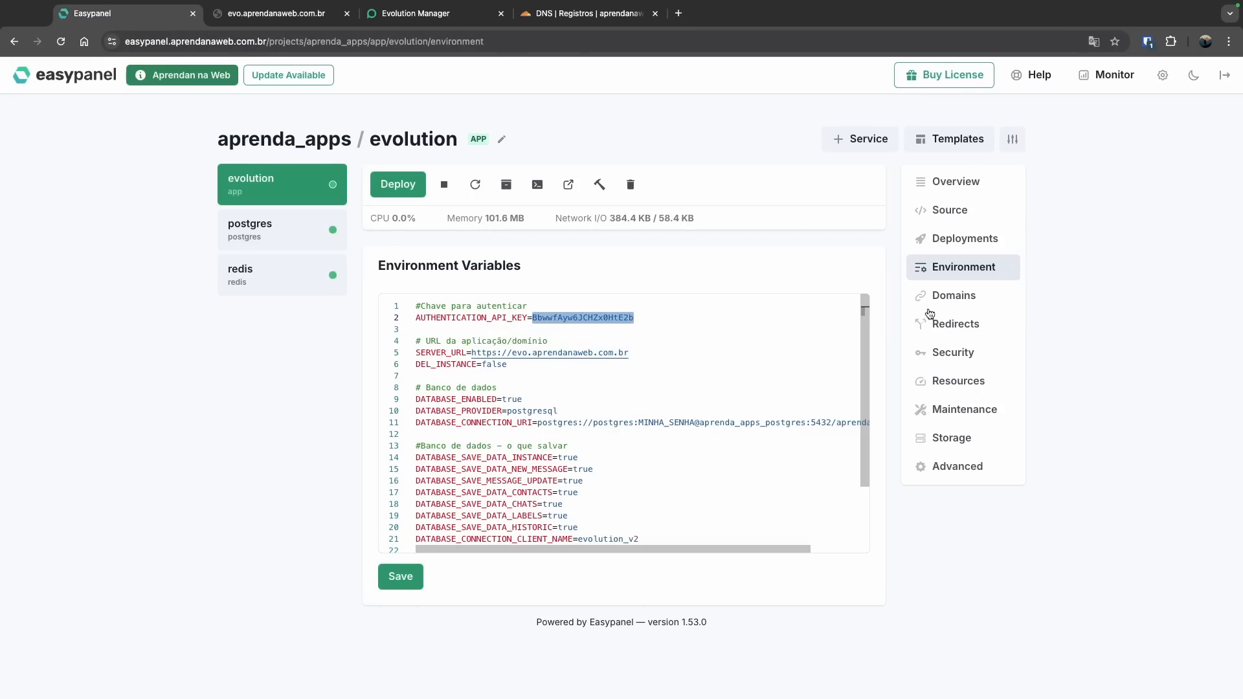
pyautogui.click(959, 385)
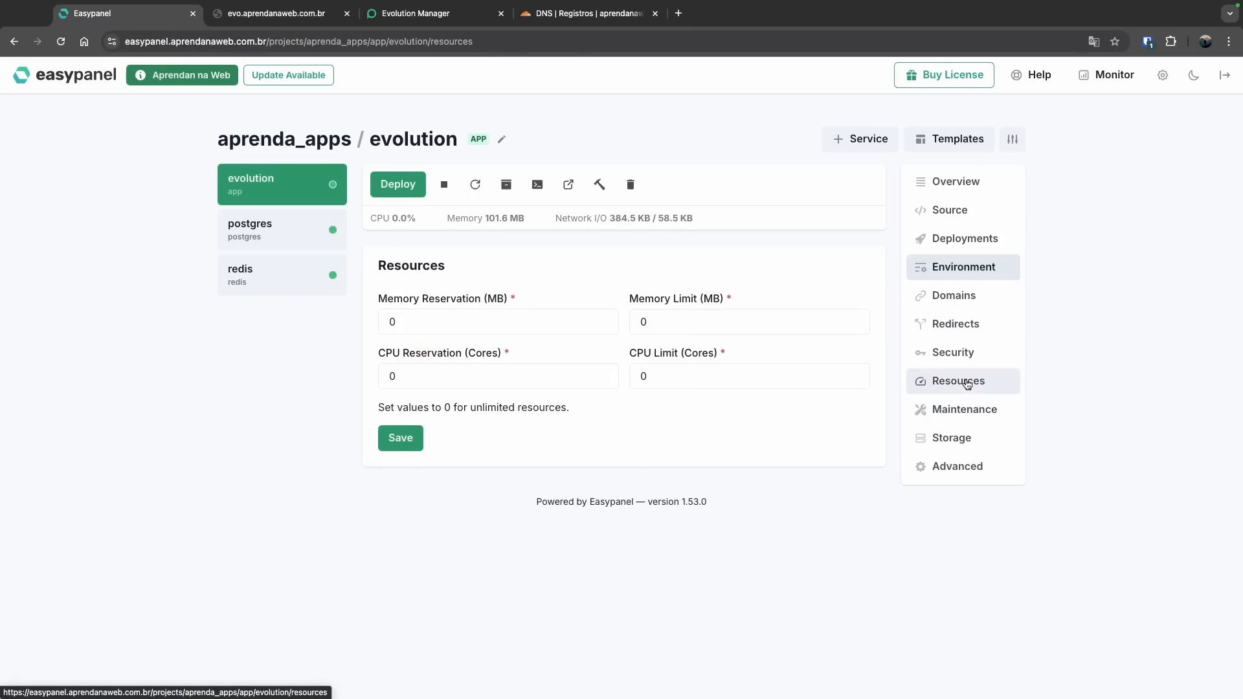
pyautogui.click(712, 324)
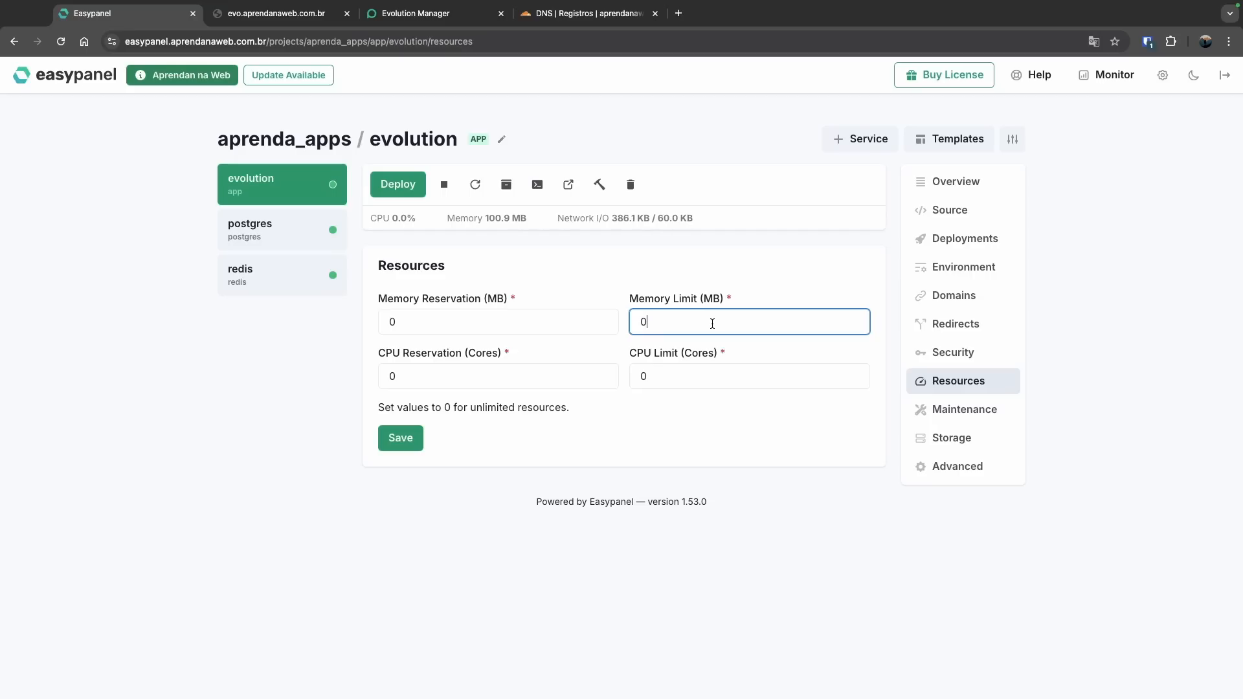
pyautogui.moveTo(712, 324); pyautogui.dragTo(628, 322)
pyautogui.write('512')
pyautogui.click(393, 440)
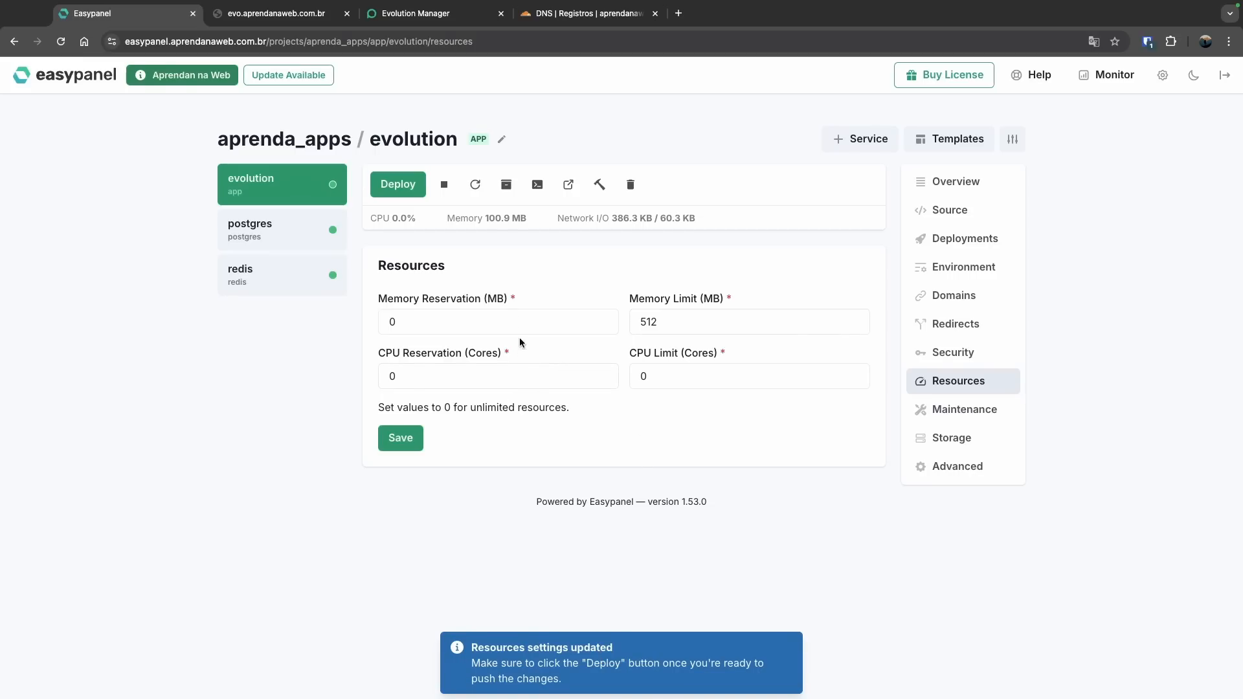
pyautogui.click(397, 185)
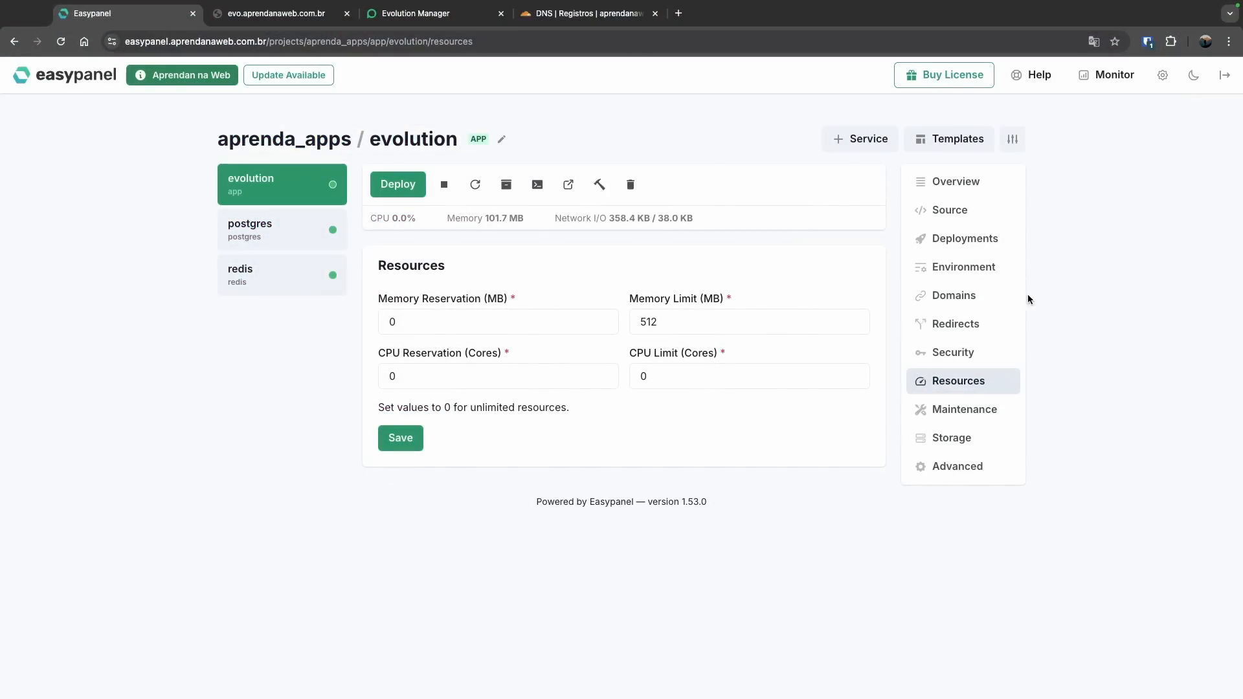
# Set the evolution app's CPU limit to 0,2 cores, save, and deploy the app
pyautogui.click(654, 380)
pyautogui.moveTo(651, 378); pyautogui.dragTo(636, 378)
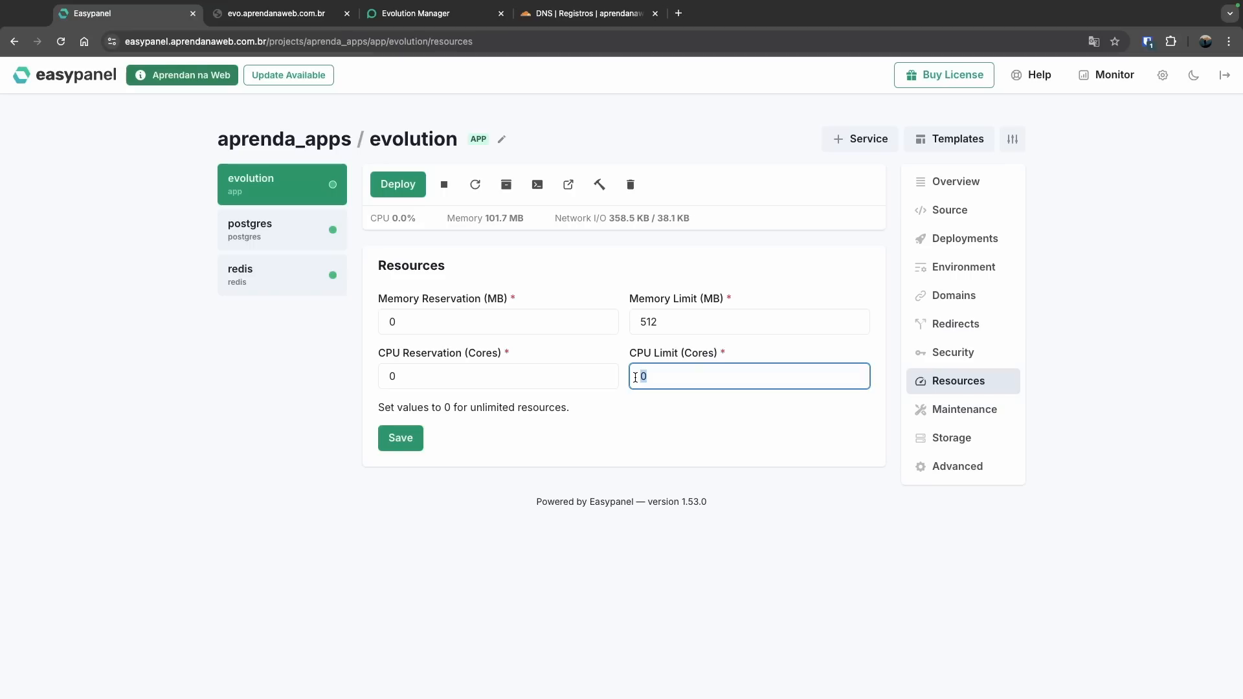
pyautogui.write('0,2')
pyautogui.click(401, 438)
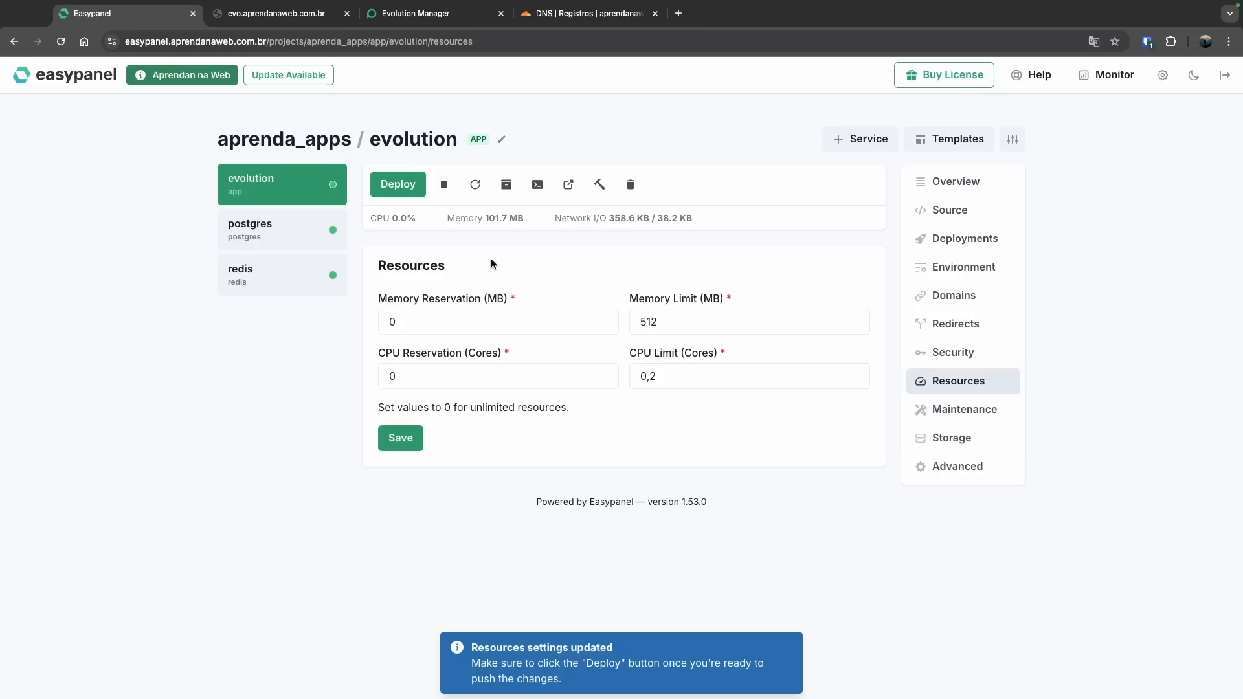
pyautogui.click(392, 188)
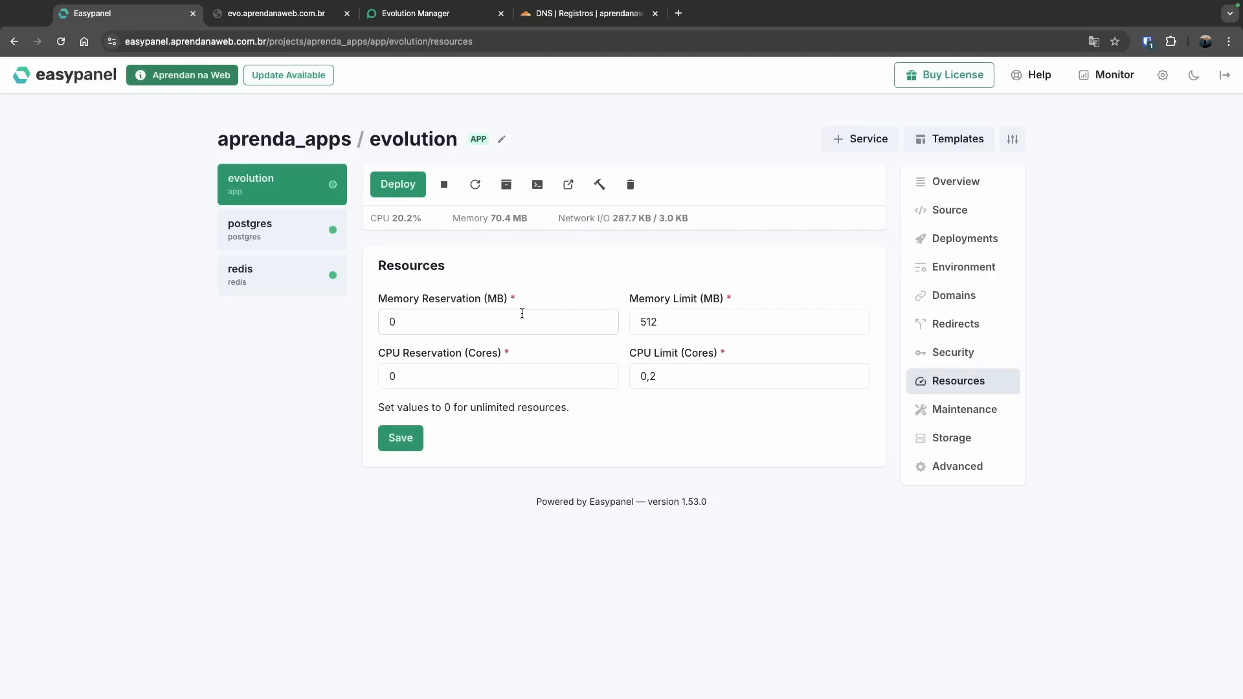
# Check the evolution app's CPU usage and examine its memory and CPU reservation fields
pyautogui.moveTo(392, 219); pyautogui.dragTo(411, 220)
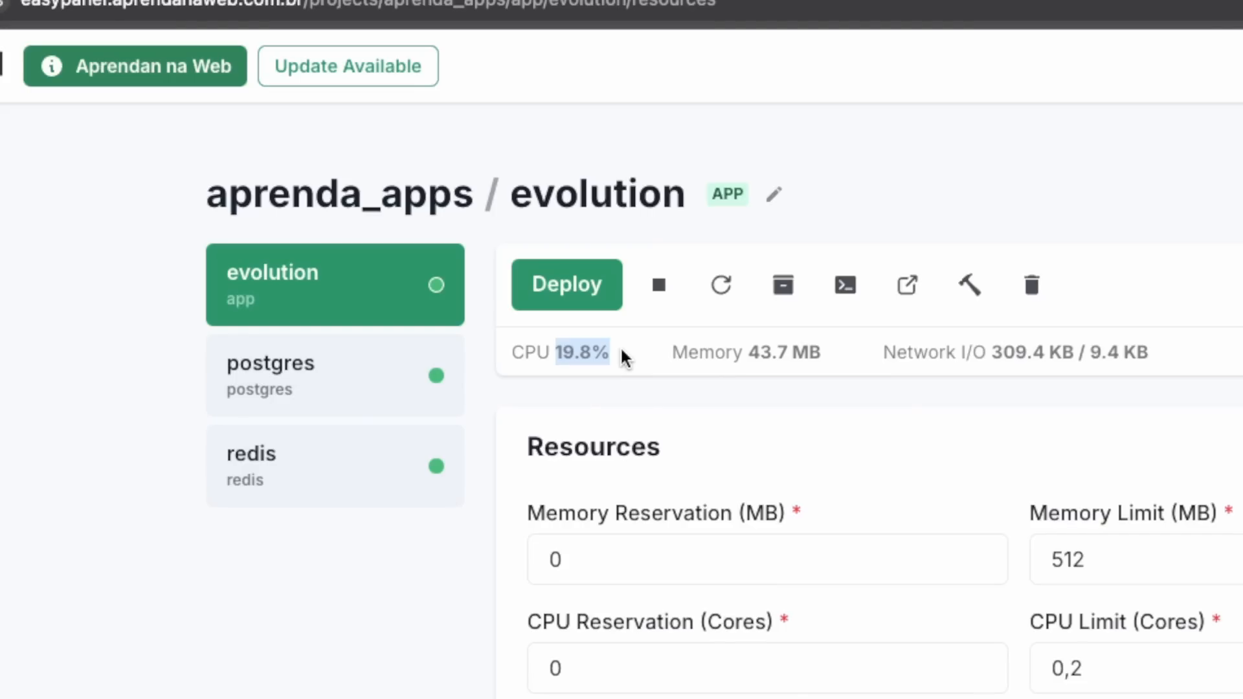
pyautogui.click(711, 562)
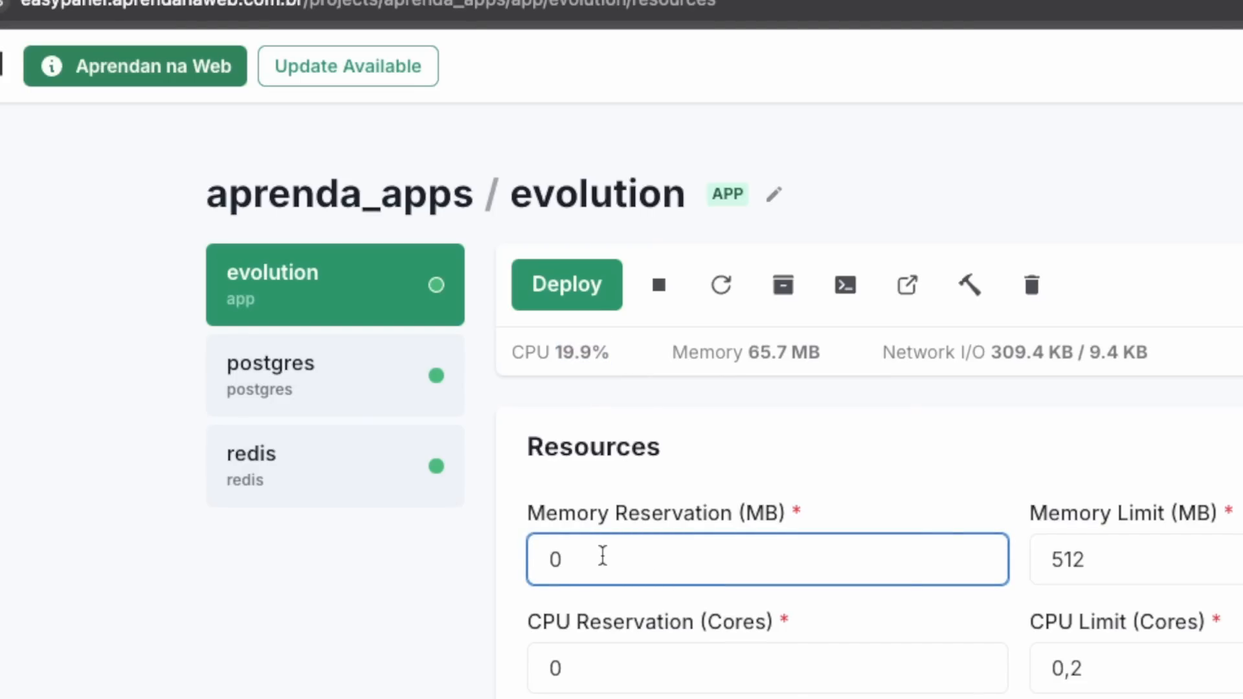
pyautogui.moveTo(602, 555); pyautogui.dragTo(526, 558)
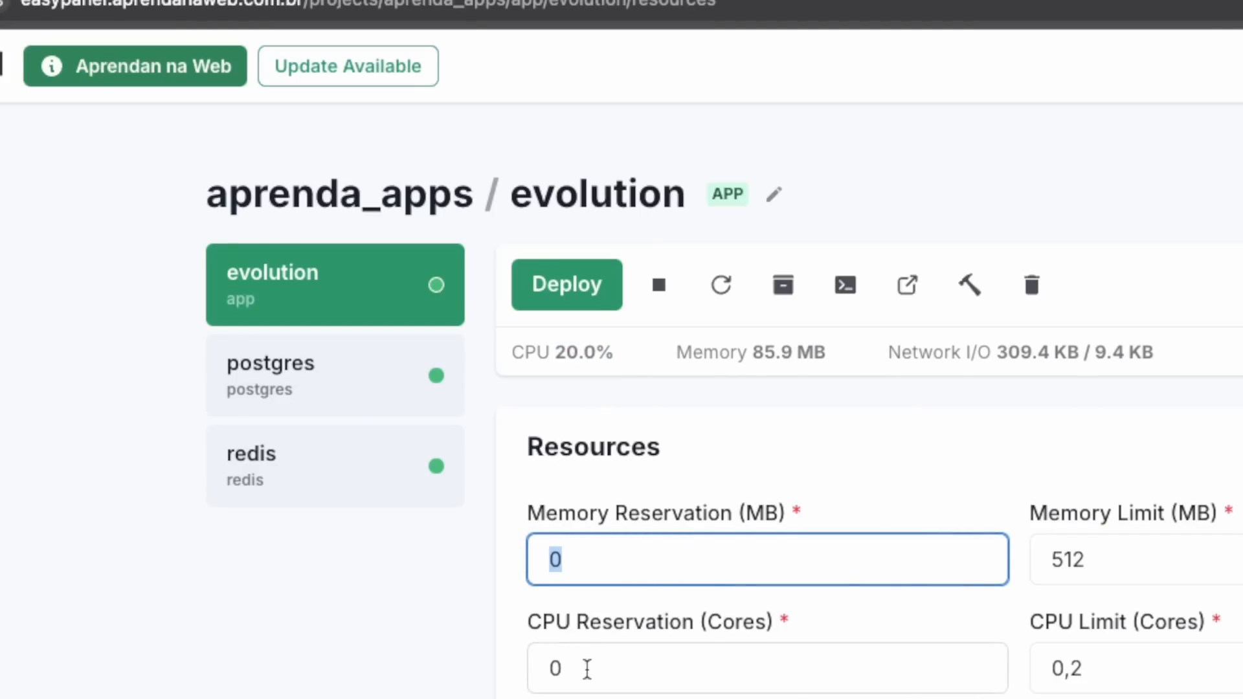
pyautogui.click(587, 668)
pyautogui.moveTo(557, 666); pyautogui.dragTo(540, 667)
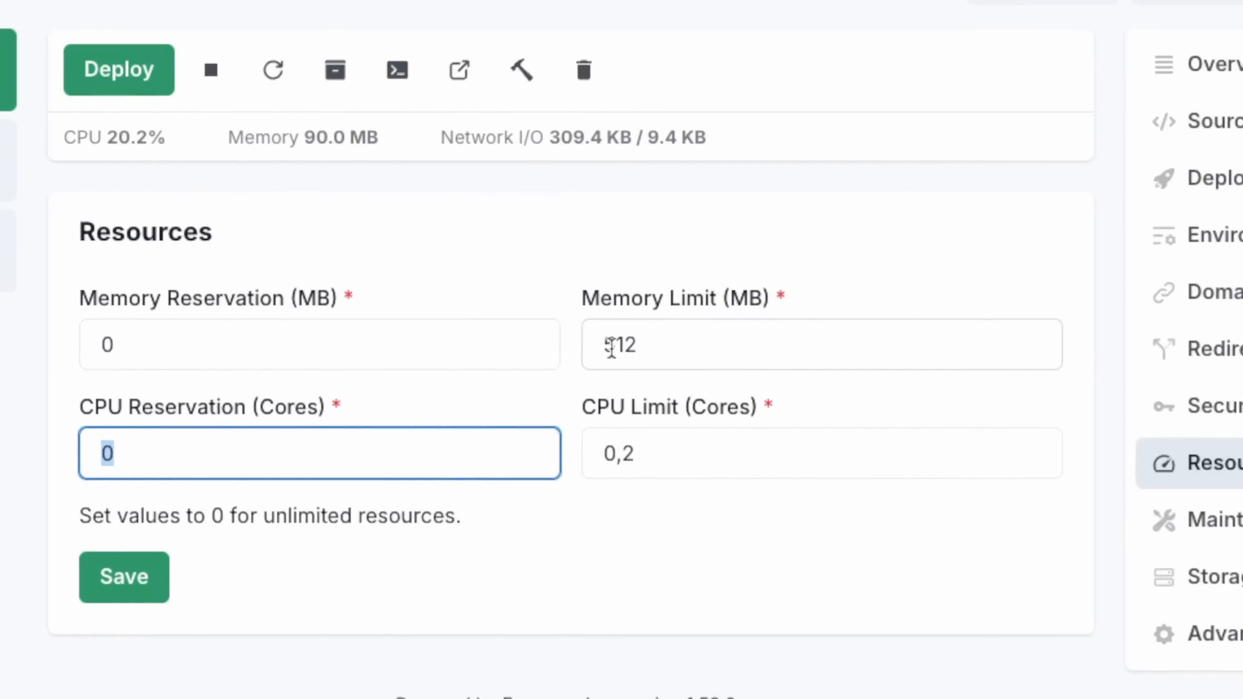
pyautogui.click(383, 353)
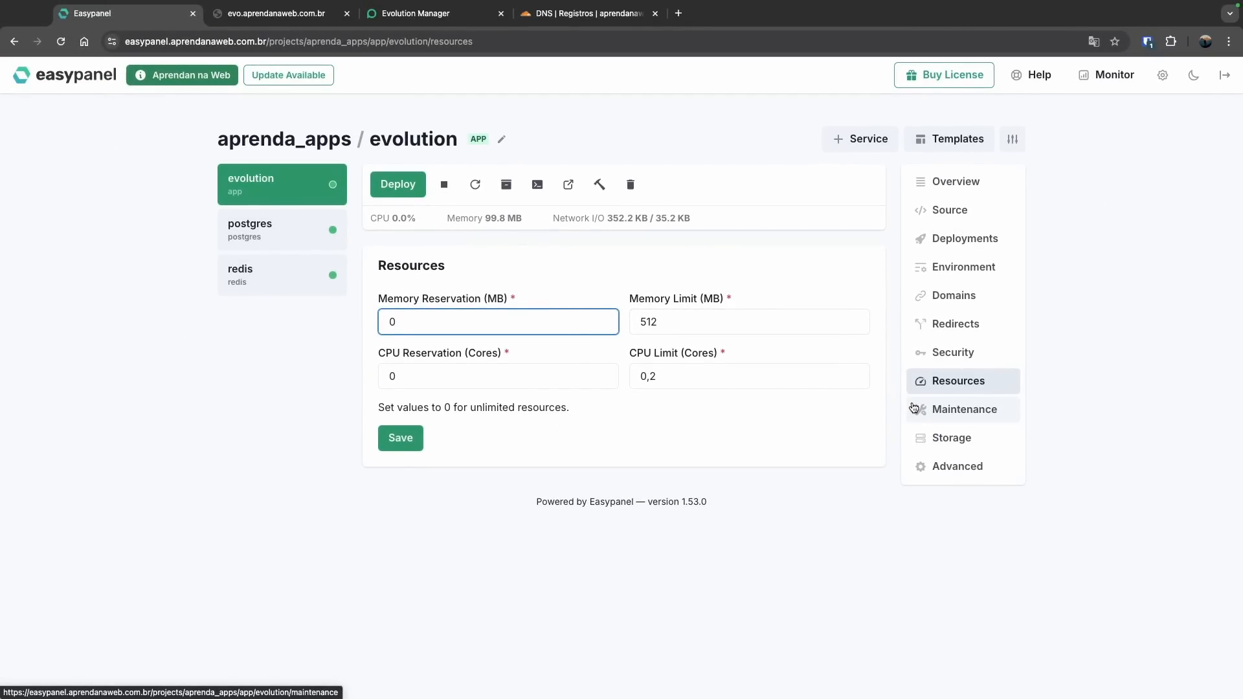
# Review the evolution app's domains, its overview log, and the Docker image set as its source
pyautogui.click(973, 296)
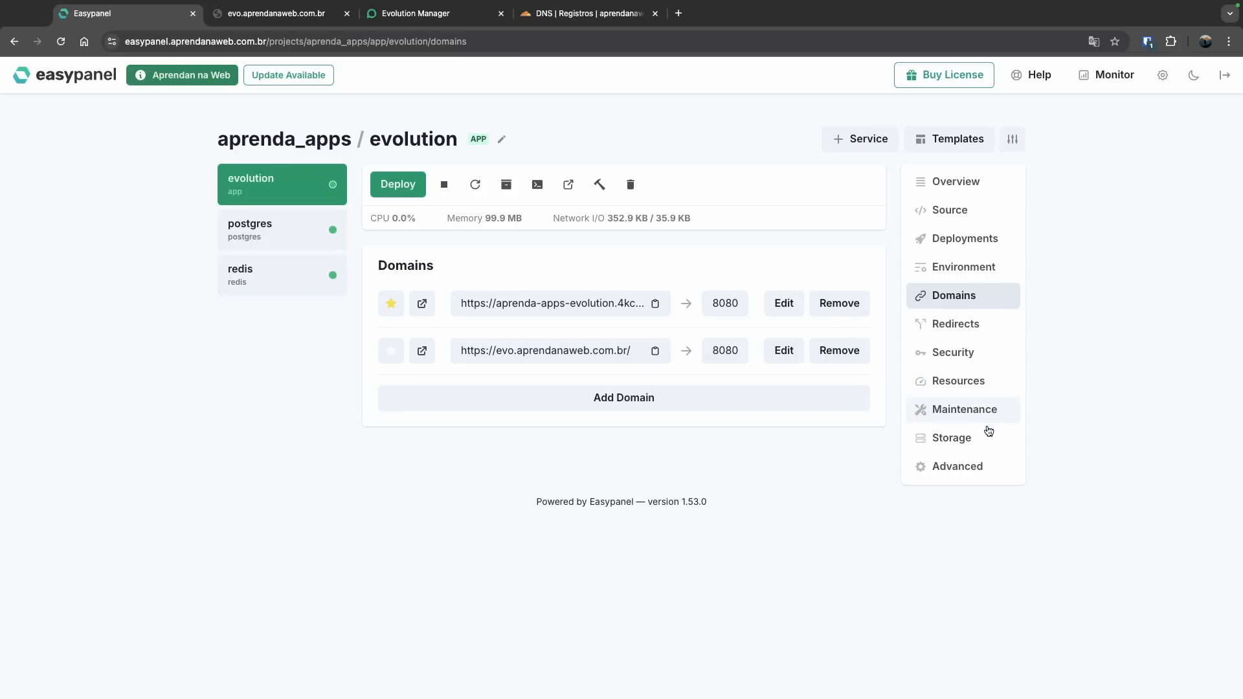
pyautogui.click(982, 184)
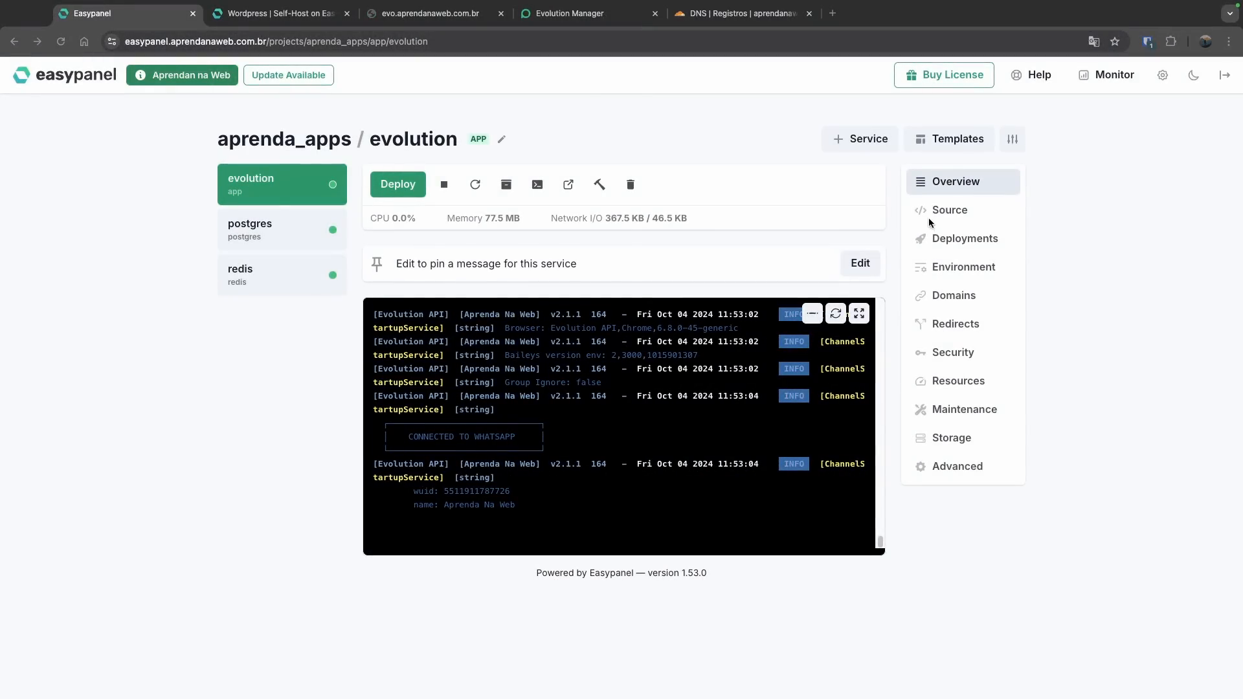
pyautogui.click(934, 210)
pyautogui.click(545, 361)
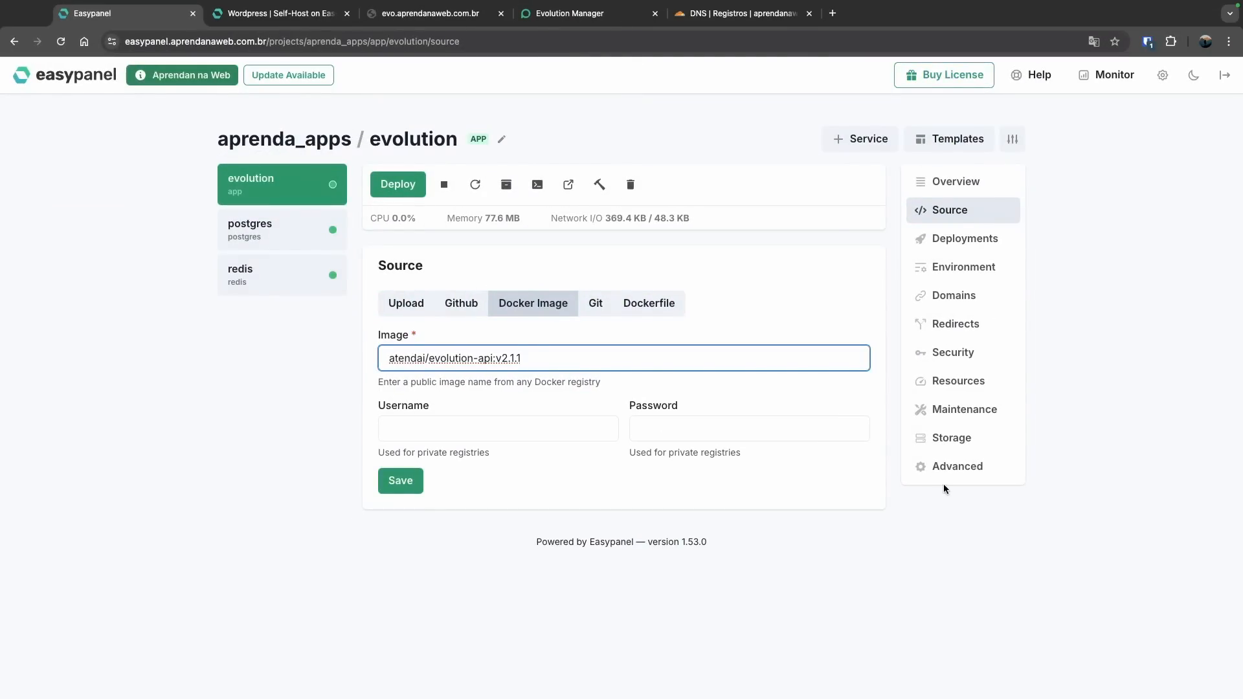
# Examine the evolution app's advanced port and deploy settings, including the form for creating a port
pyautogui.click(946, 472)
pyautogui.scroll(-2, 751, 310)
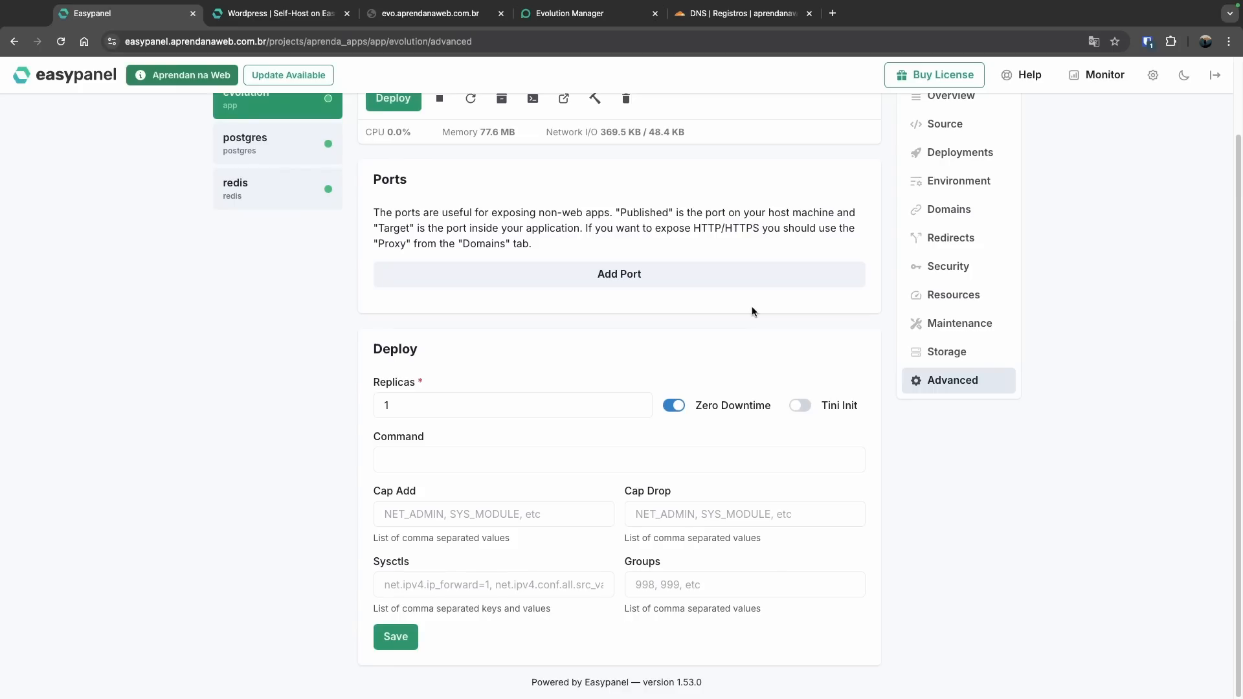
pyautogui.scroll(2, 752, 308)
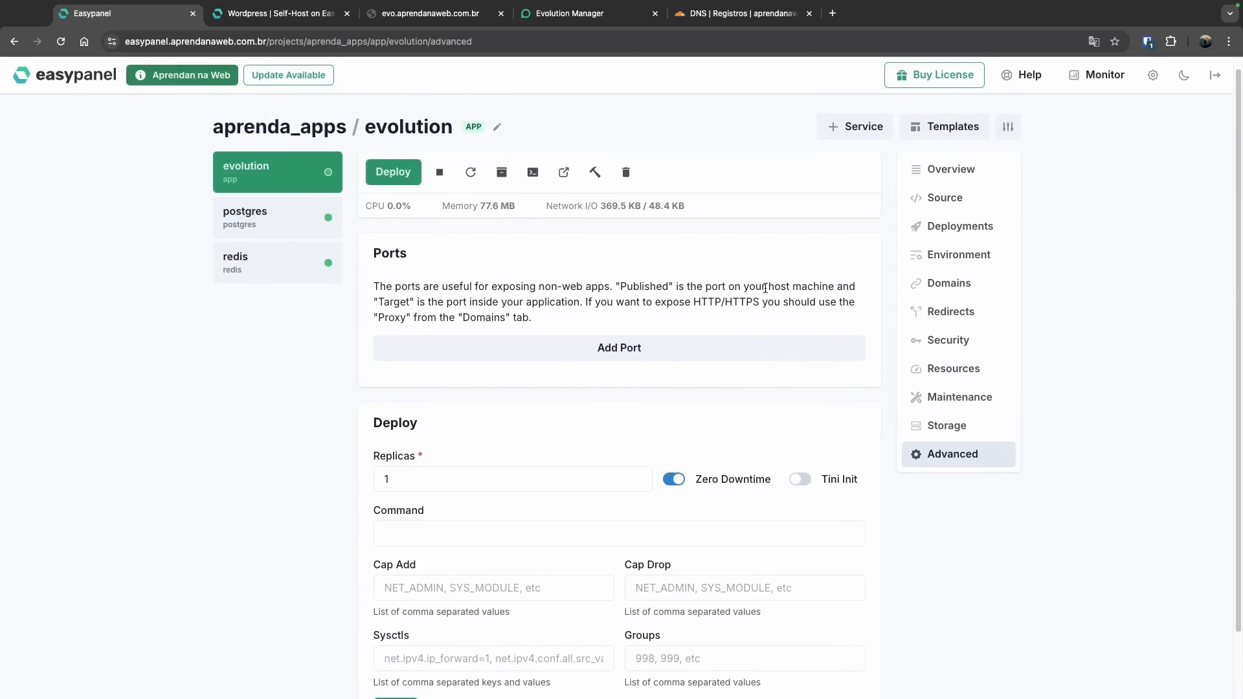
pyautogui.click(670, 353)
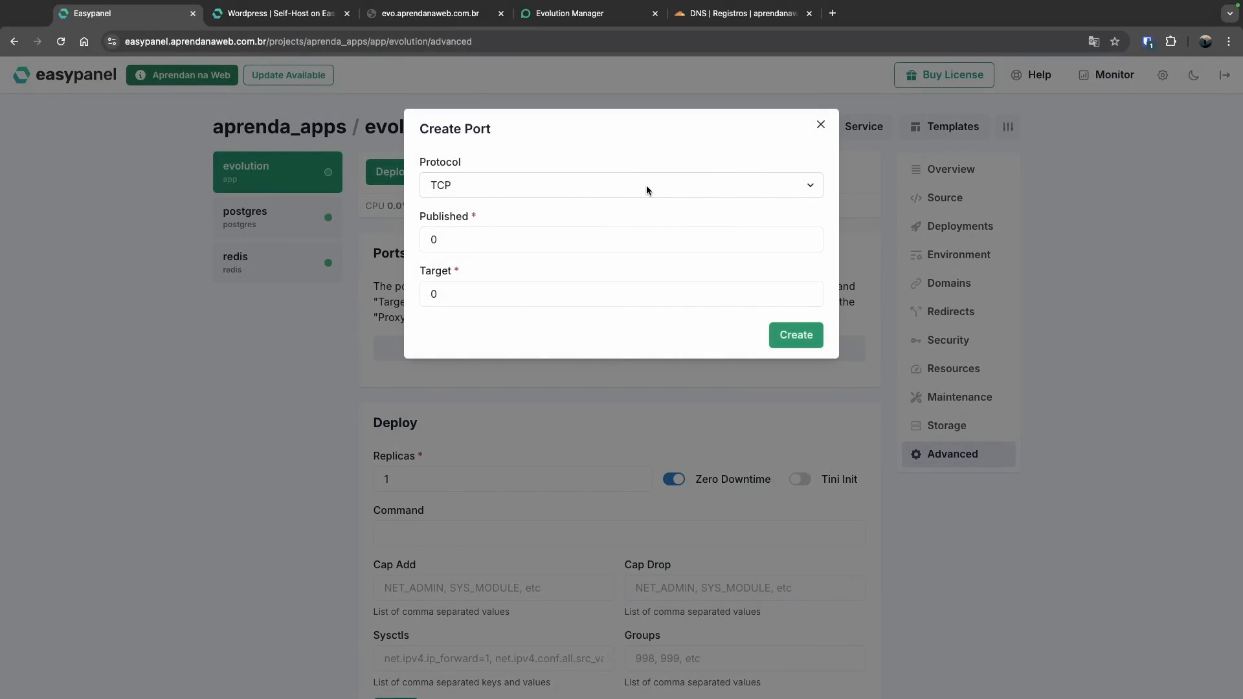
pyautogui.click(844, 136)
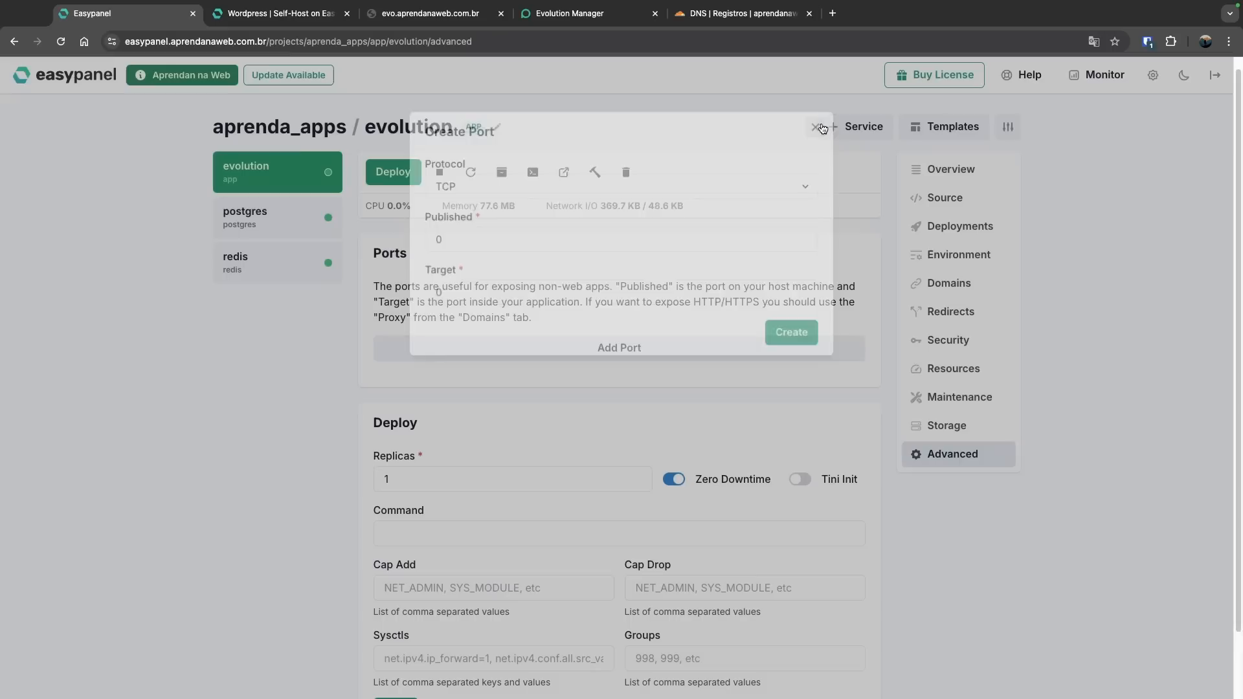
# Set the number of replicas to 4 in the evolution app's deploy settings
pyautogui.scroll(-2, 477, 415)
pyautogui.click(477, 411)
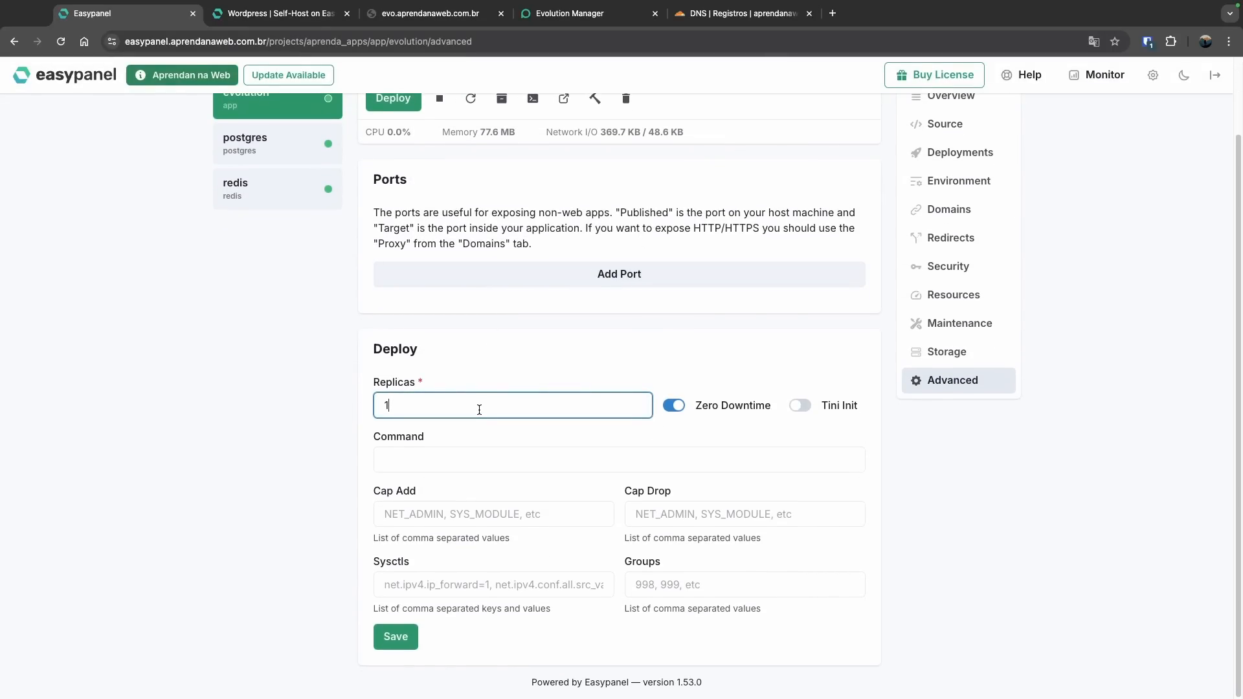
pyautogui.press('BackSpace')
pyautogui.write('3')
pyautogui.scroll(2, 477, 409)
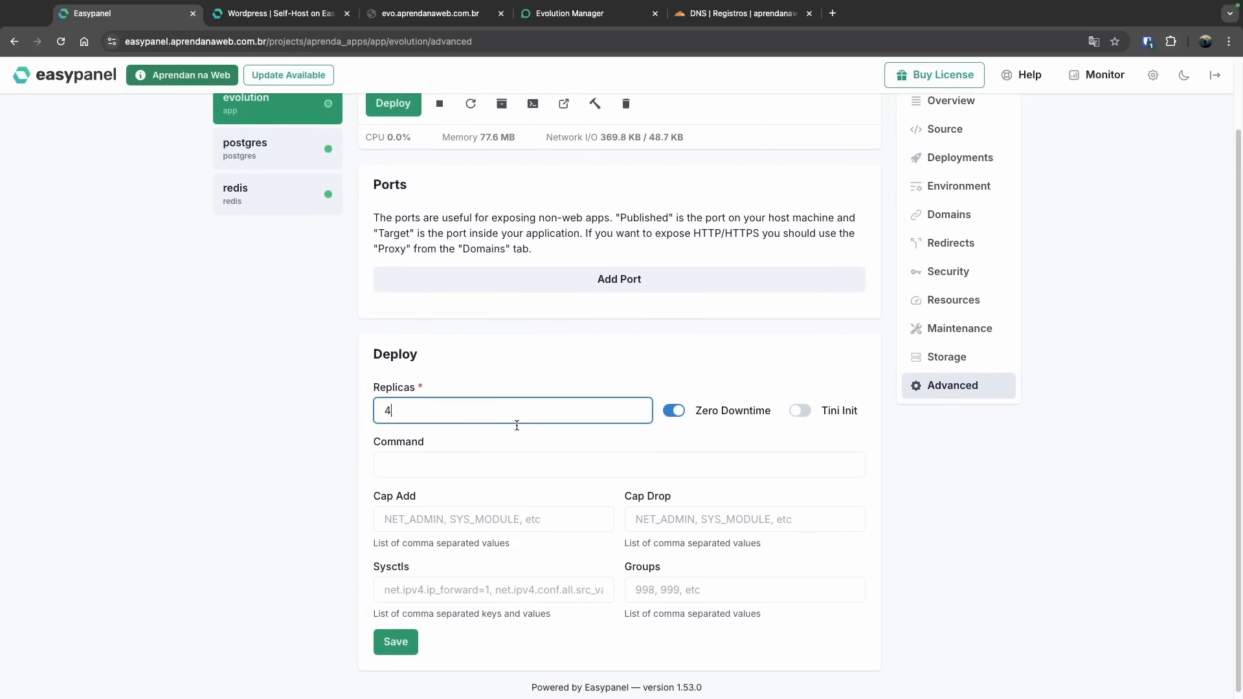
pyautogui.click(949, 465)
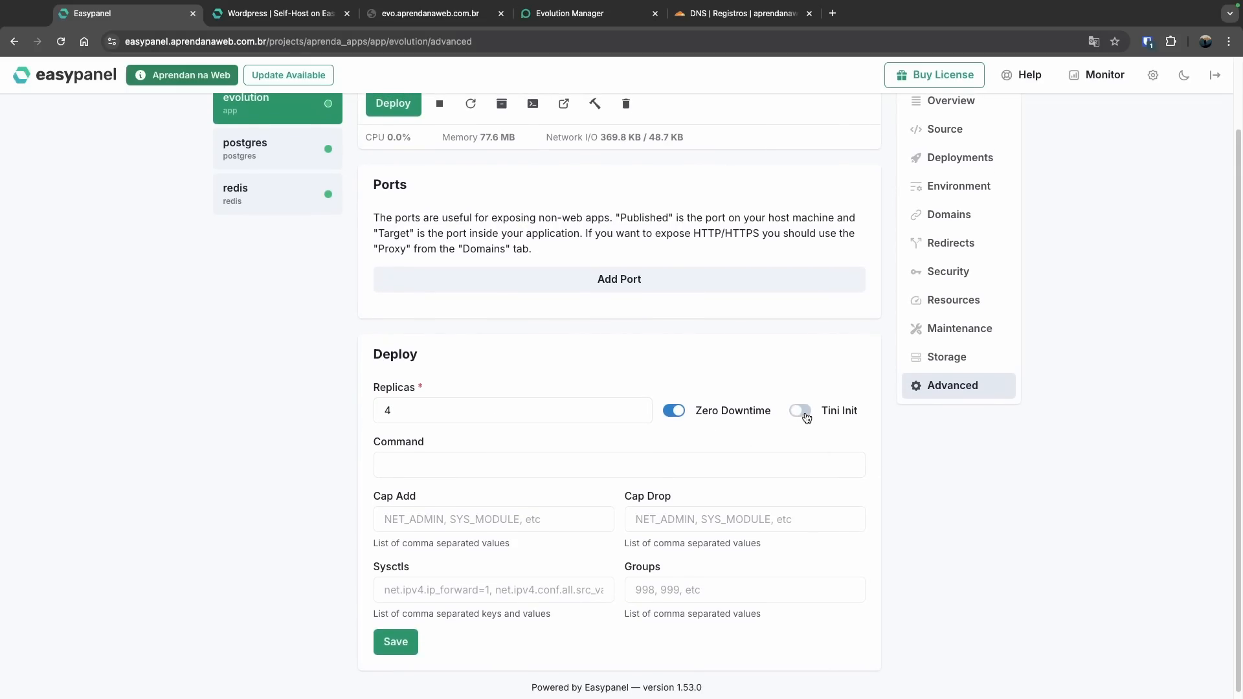
pyautogui.click(806, 417)
pyautogui.click(807, 417)
pyautogui.click(457, 458)
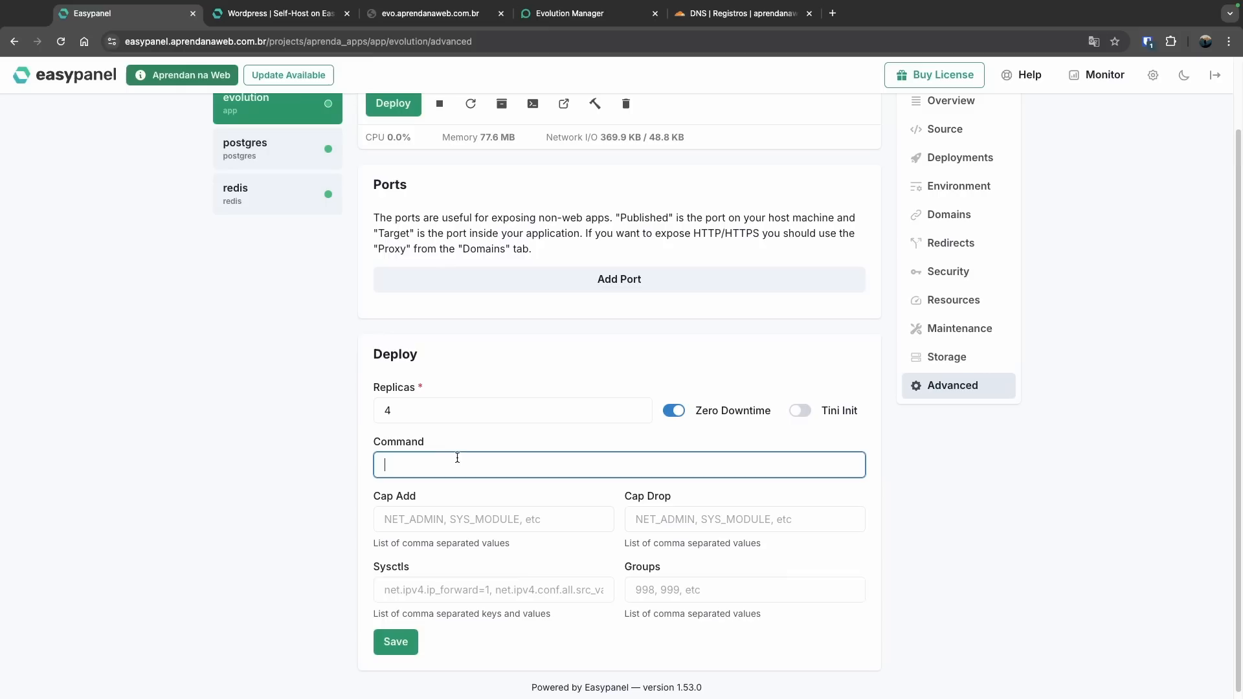
pyautogui.click(343, 470)
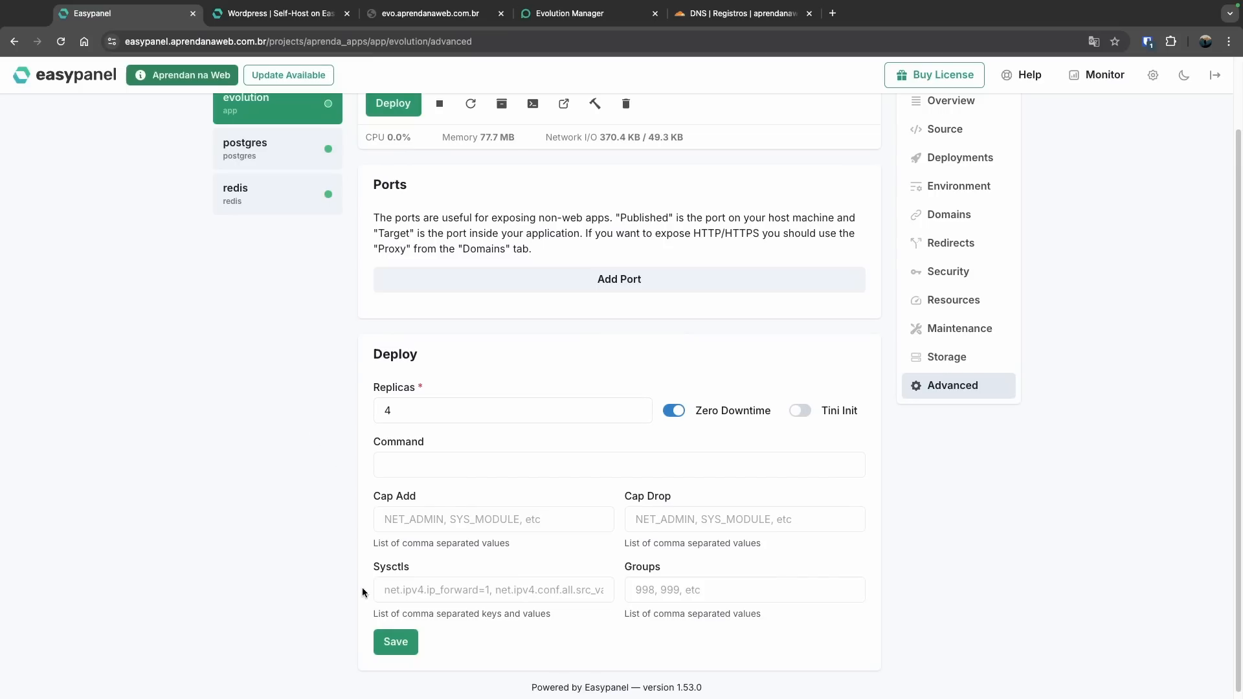
# Save the deploy settings and deploy the evolution app
pyautogui.click(389, 648)
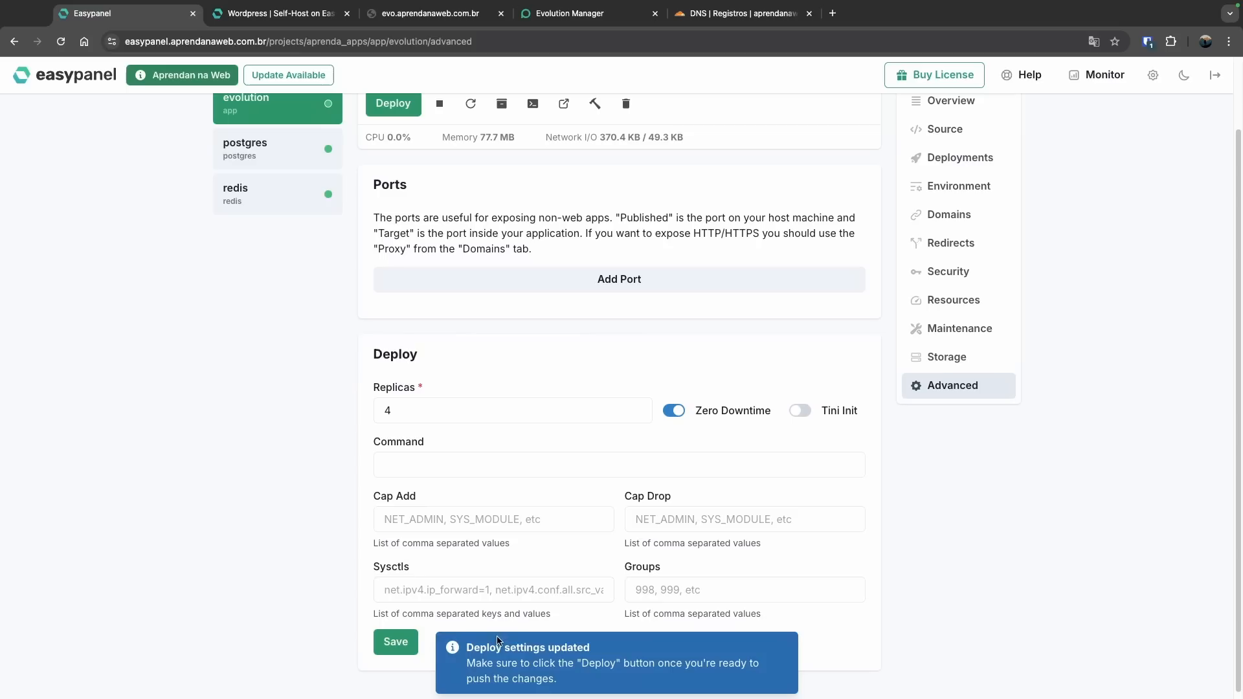
pyautogui.scroll(2, 939, 521)
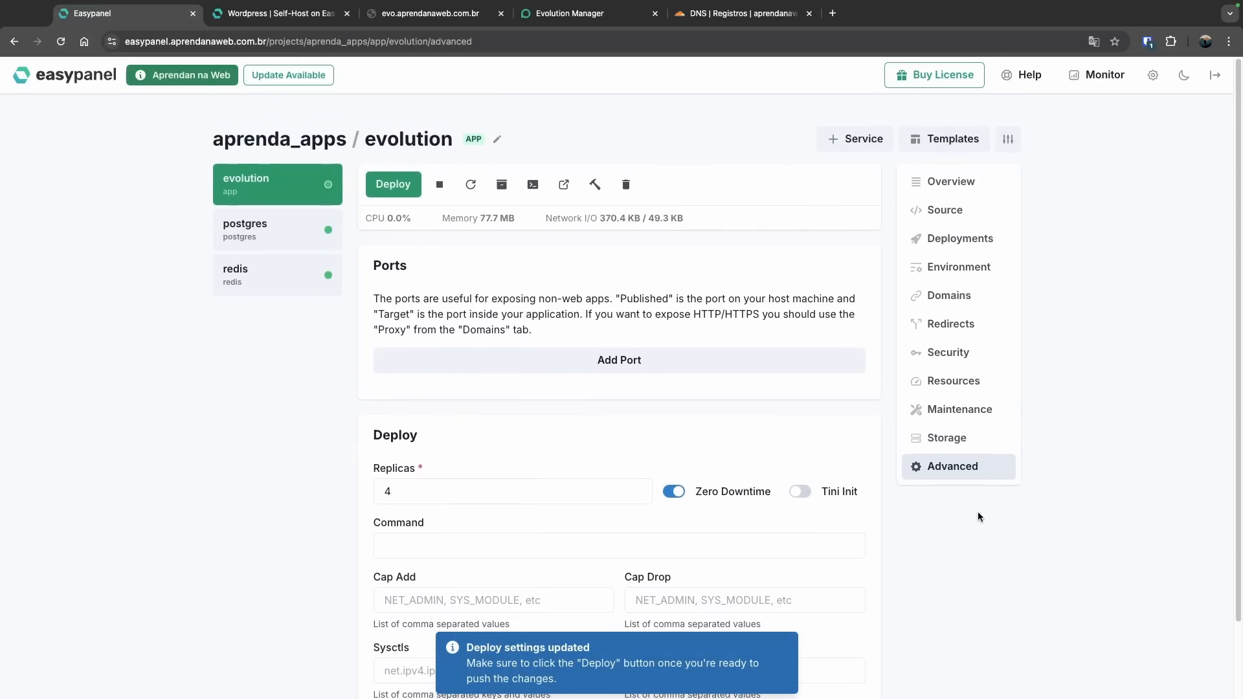
pyautogui.click(396, 185)
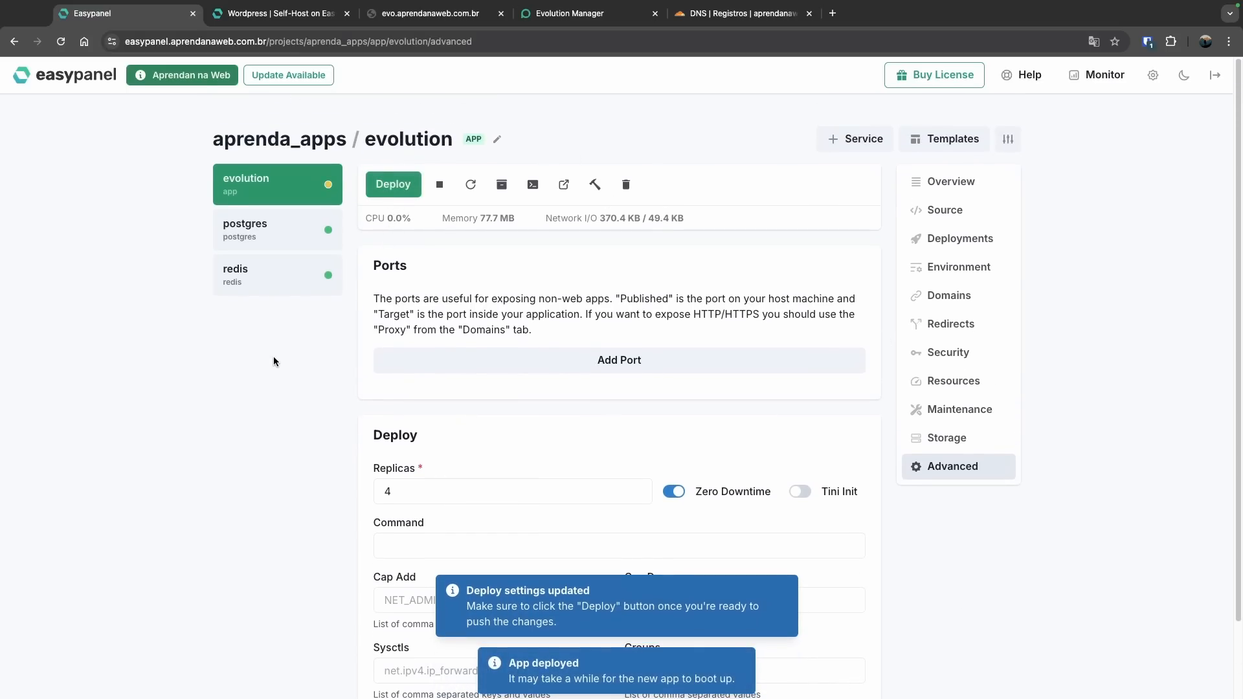
# Check the evolution app's CPU and memory usage and read the startup log in its overview
pyautogui.scroll(-2, 274, 361)
pyautogui.scroll(2, 512, 356)
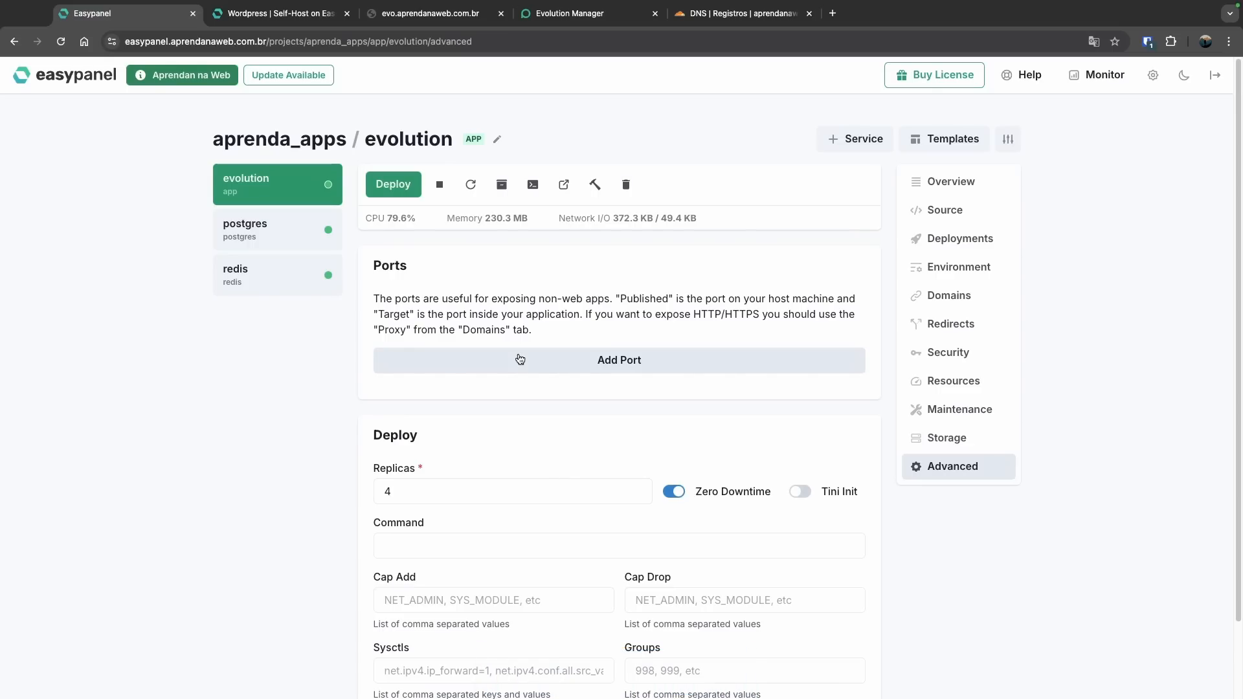
pyautogui.scroll(-2, 317, 311)
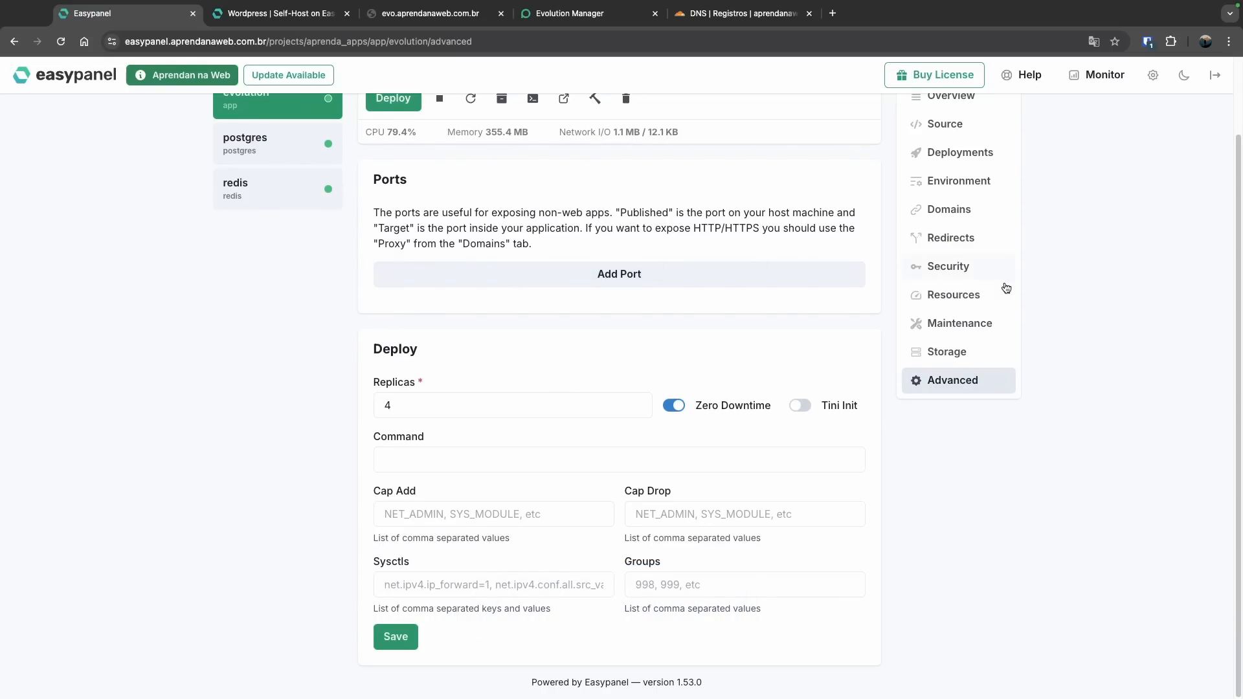
pyautogui.scroll(2, 997, 265)
pyautogui.click(982, 183)
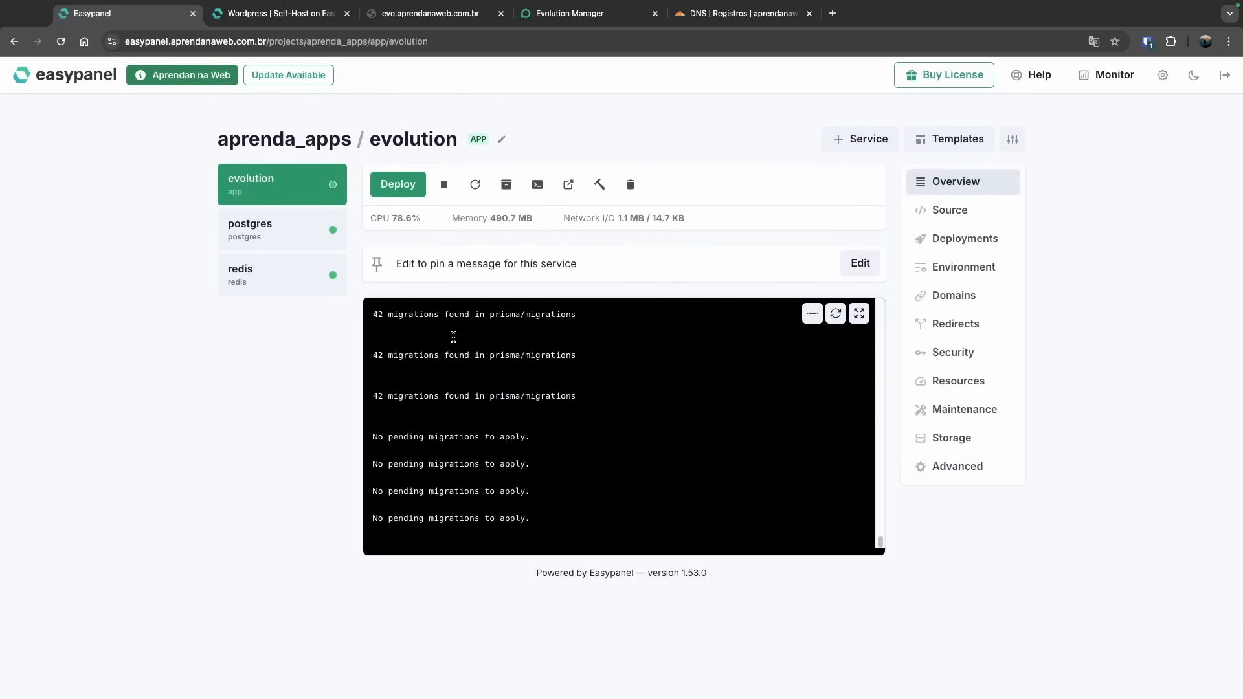